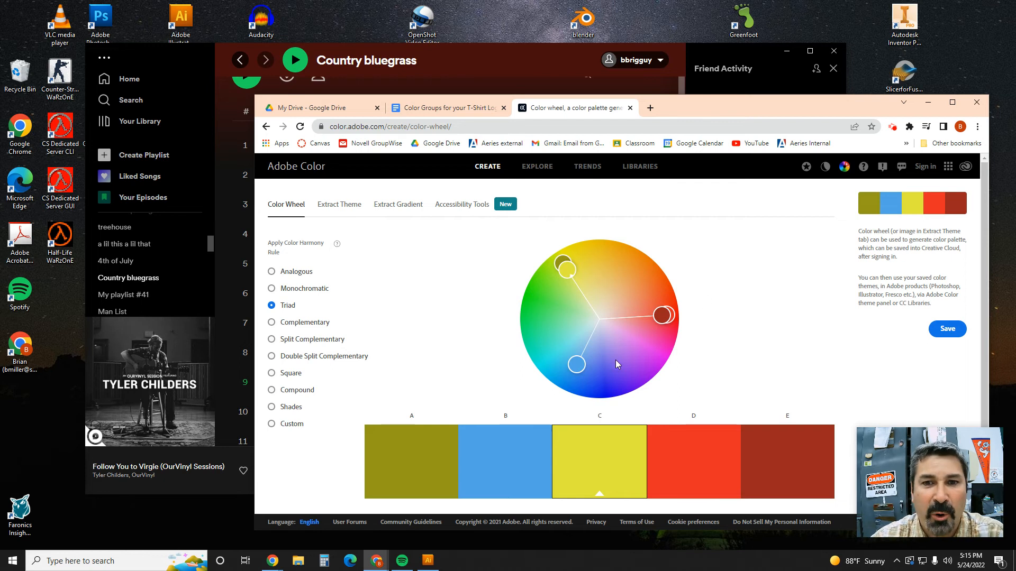
Step: Apply the Complementary harmony rule and move the wheel's base color from yellow to magenta-pink
left_click(310, 323)
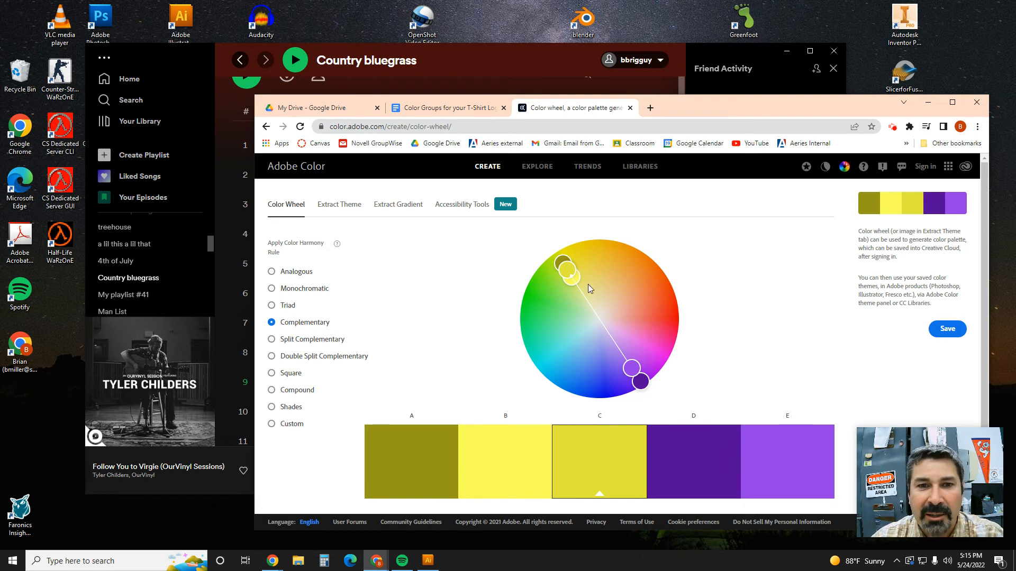
scroll(379, 316, "down", 2)
scroll(379, 317, "up", 1)
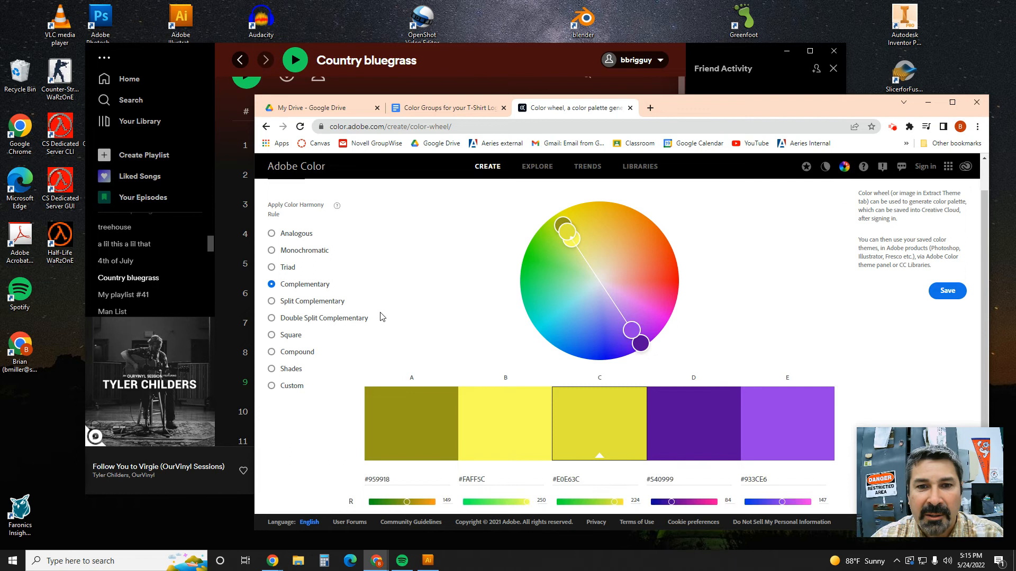
scroll(541, 312, "up", 1)
left_click_drag(568, 271, 656, 343)
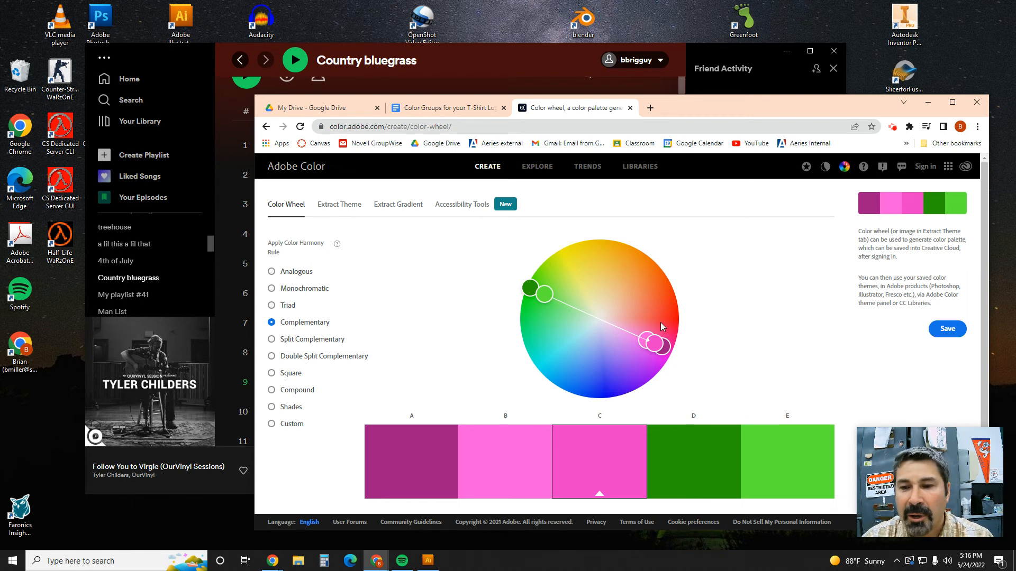
Step: Set the palette's color mode to CMYK to show the CMYK values of all five colors
scroll(494, 364, "down", 2)
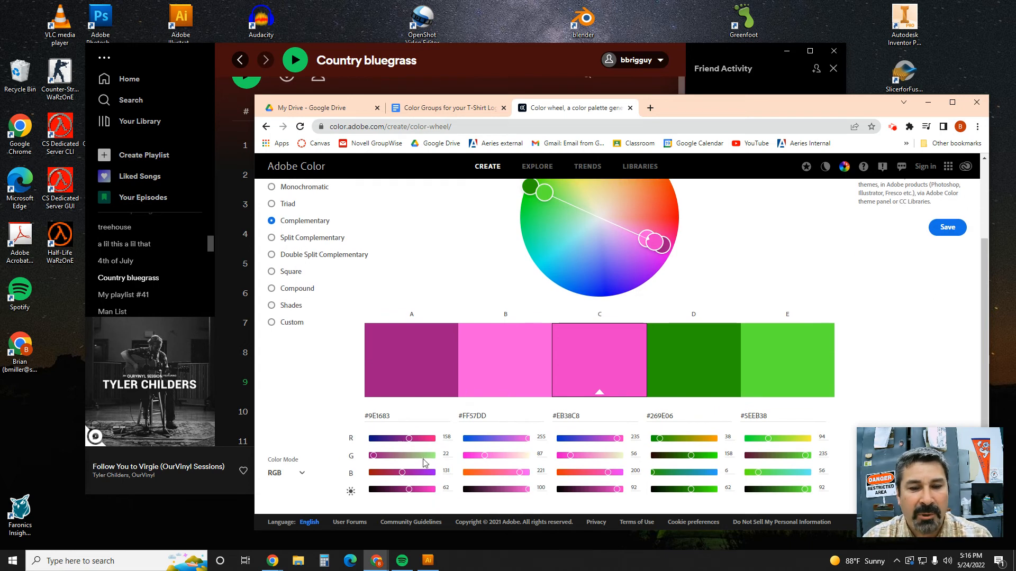
left_click(303, 474)
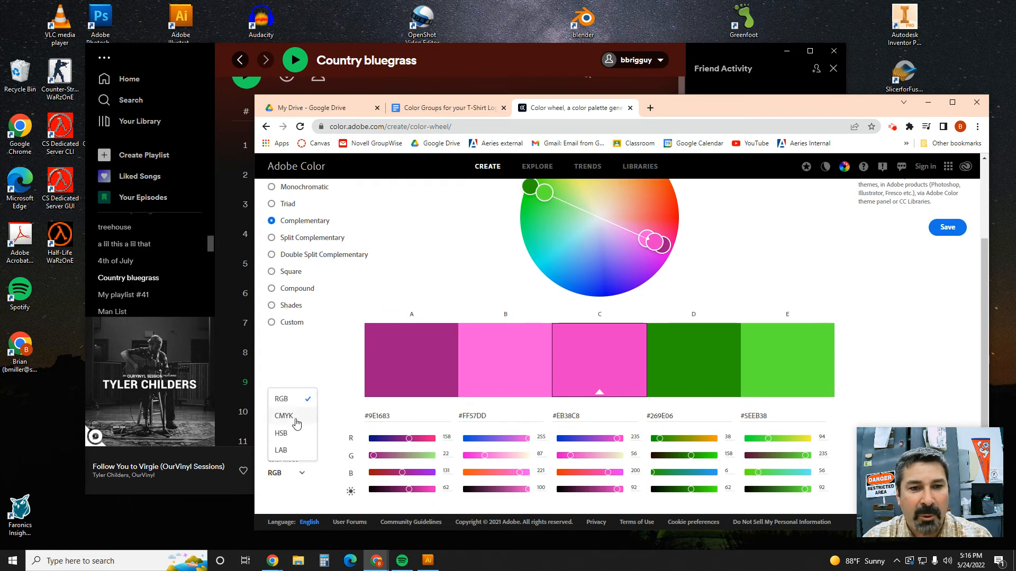
left_click(294, 418)
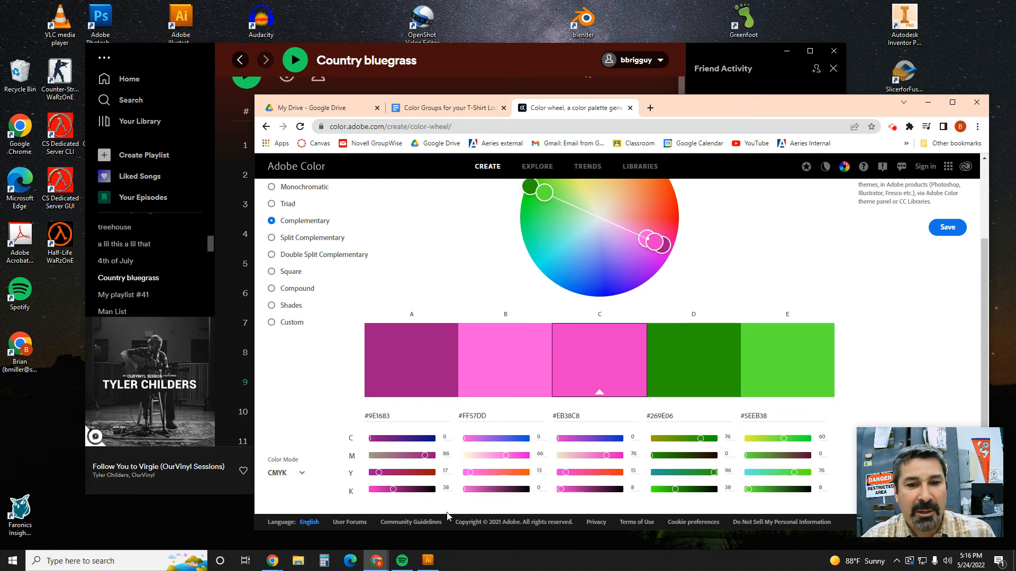
Step: Switch to Illustrator and maximize the window with TipForSpeed.ai
left_click(431, 564)
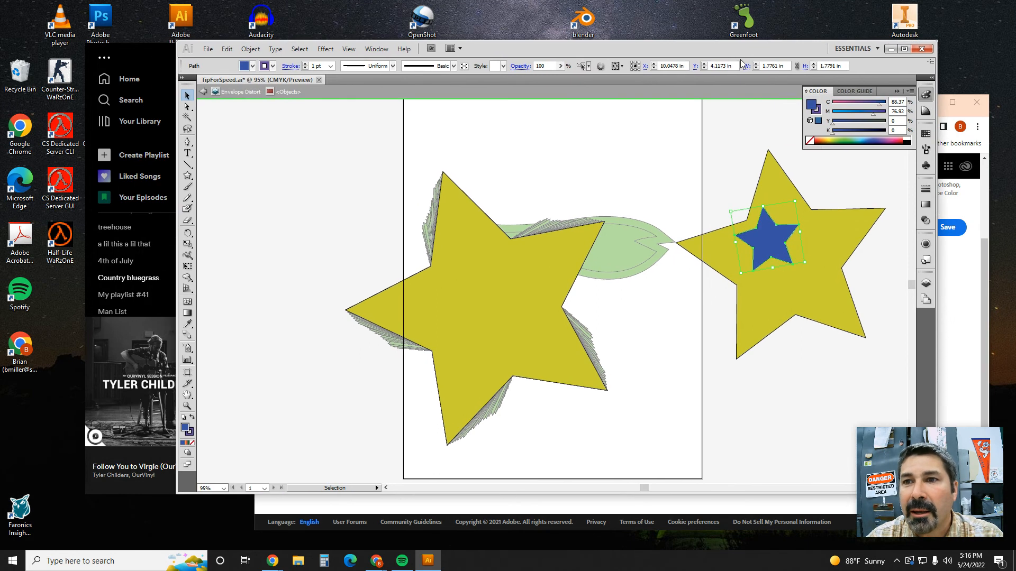
left_click_drag(713, 50, 585, 21)
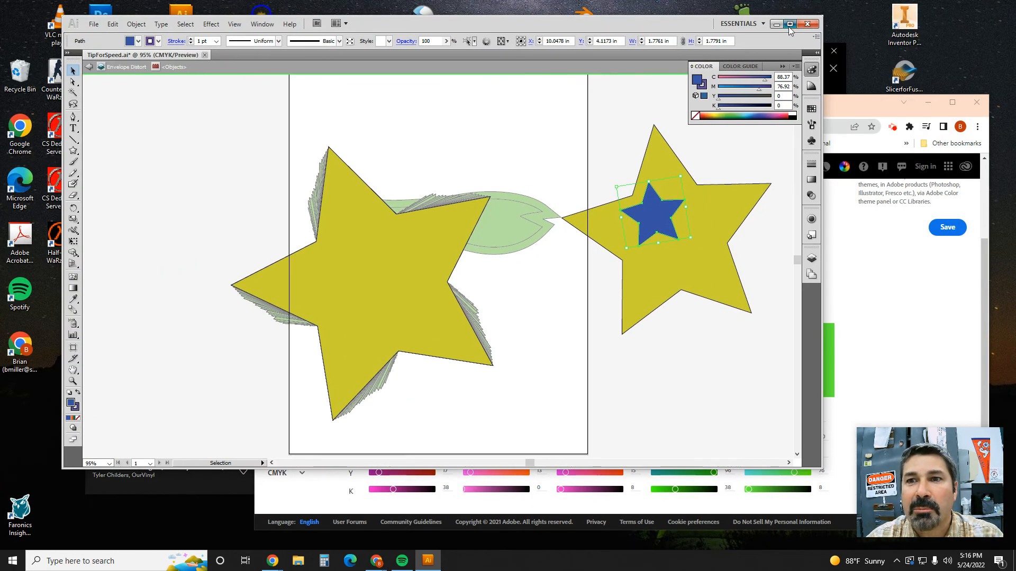
left_click(789, 22)
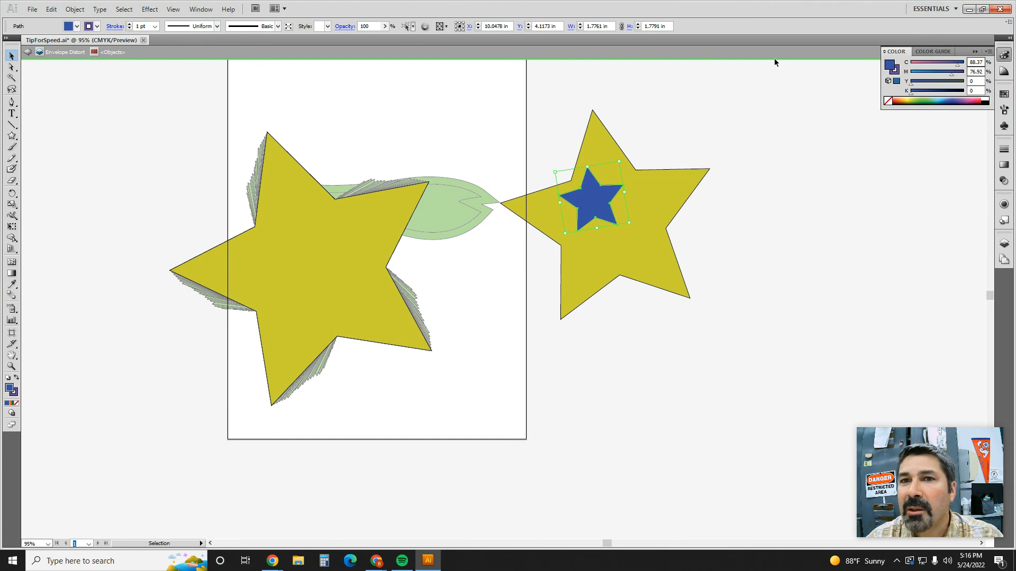
Step: Create a color group named Color.Adobe.Complimentary in the swatches, based on the selected artwork
left_click(201, 9)
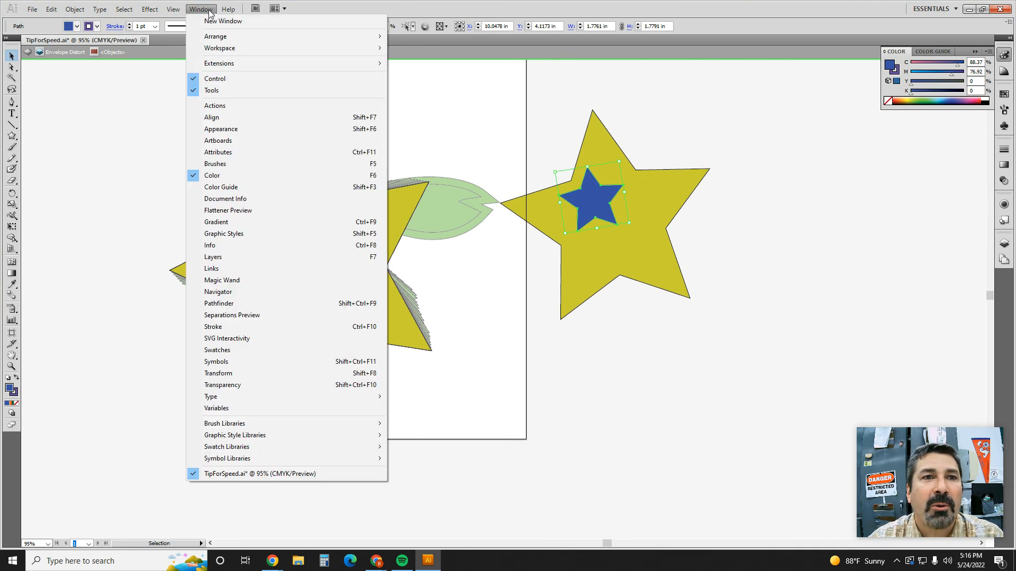
mouse_move(225, 50)
left_click(425, 61)
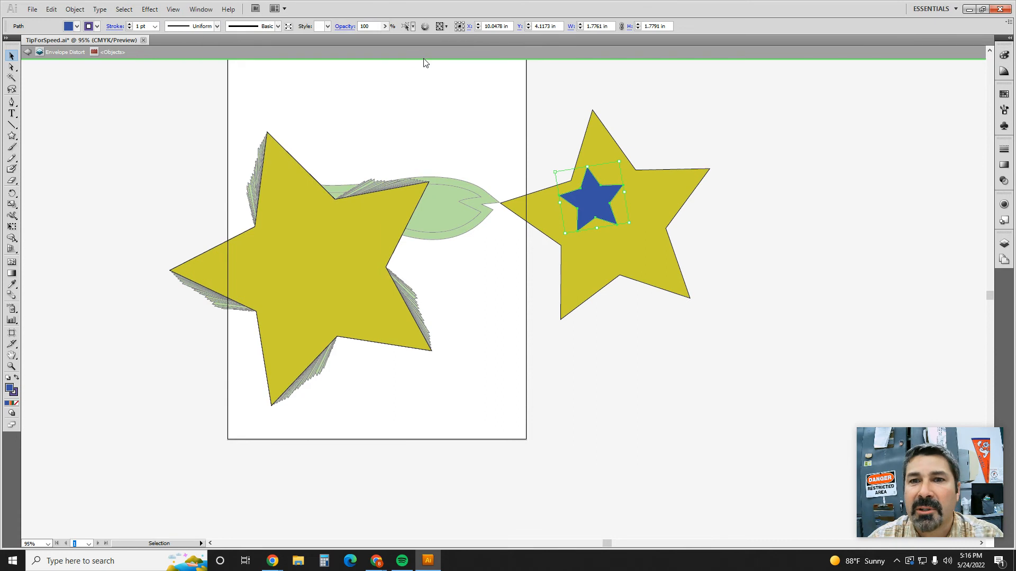
left_click(1004, 96)
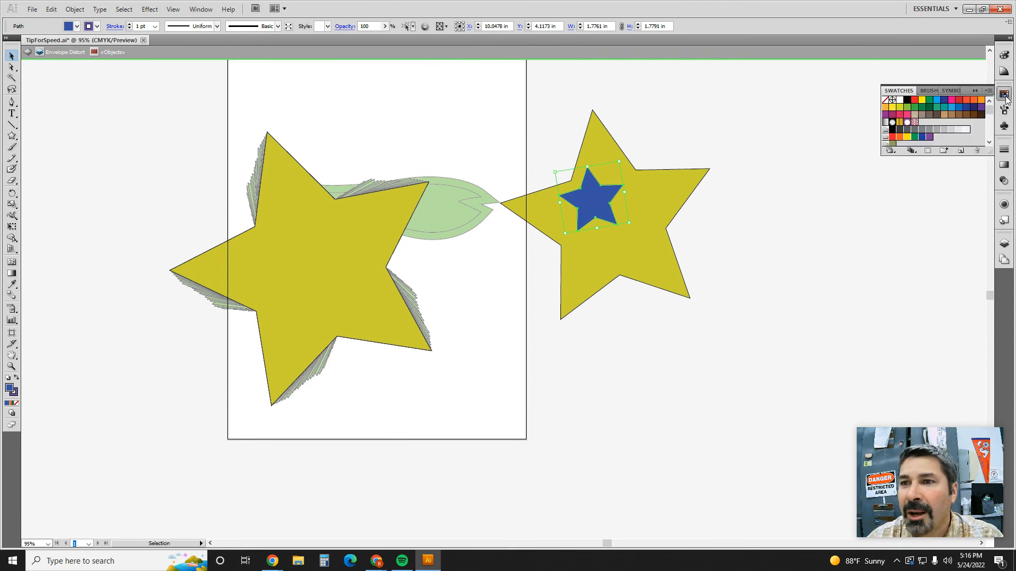
left_click(946, 152)
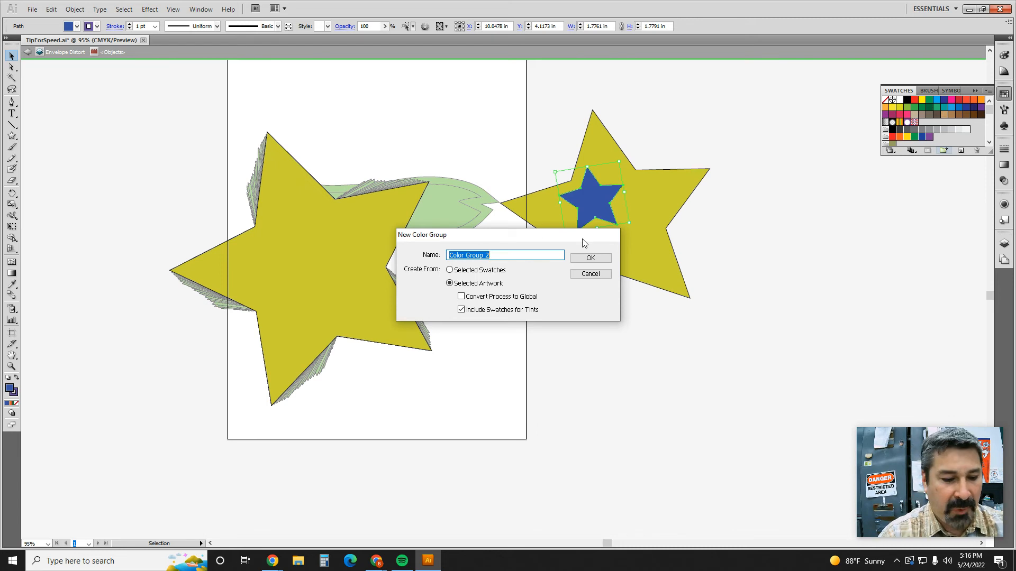
type("Adobe.Complimentary")
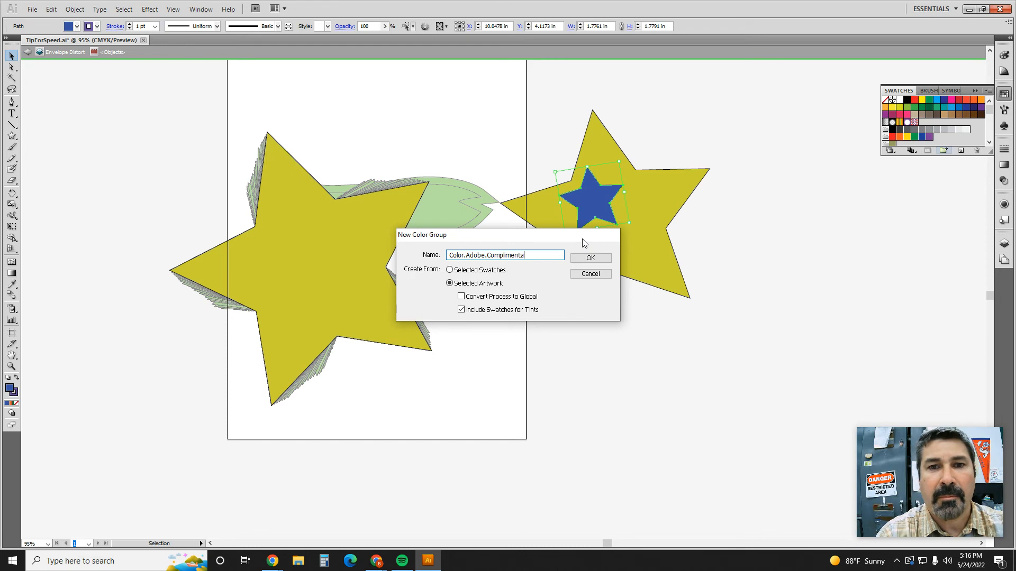
left_click(605, 262)
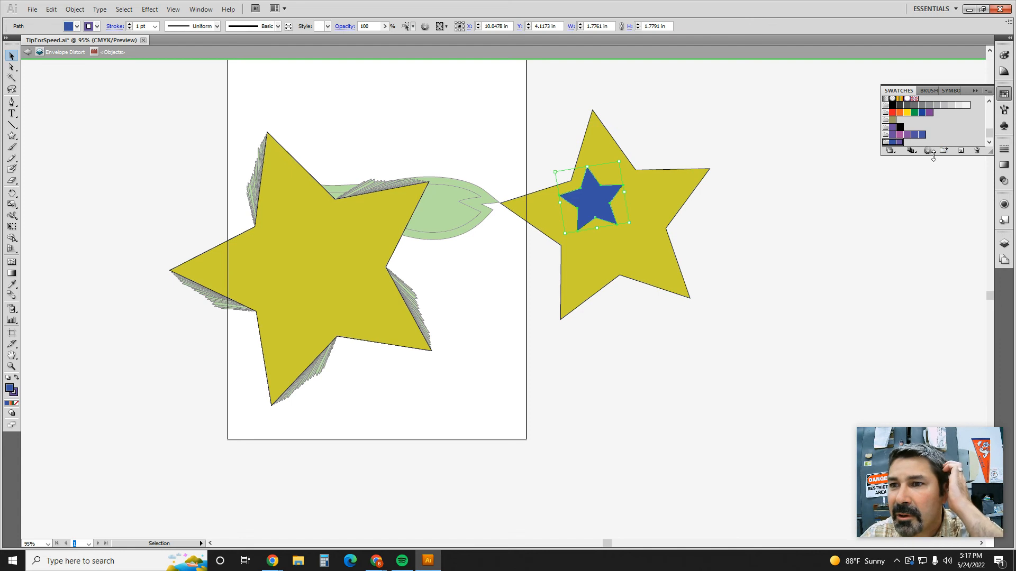
Step: Deselect the artwork, enlarge the Swatches panel to show all color groups, and float it over the canvas
left_click(916, 180)
left_click_drag(906, 156, 900, 188)
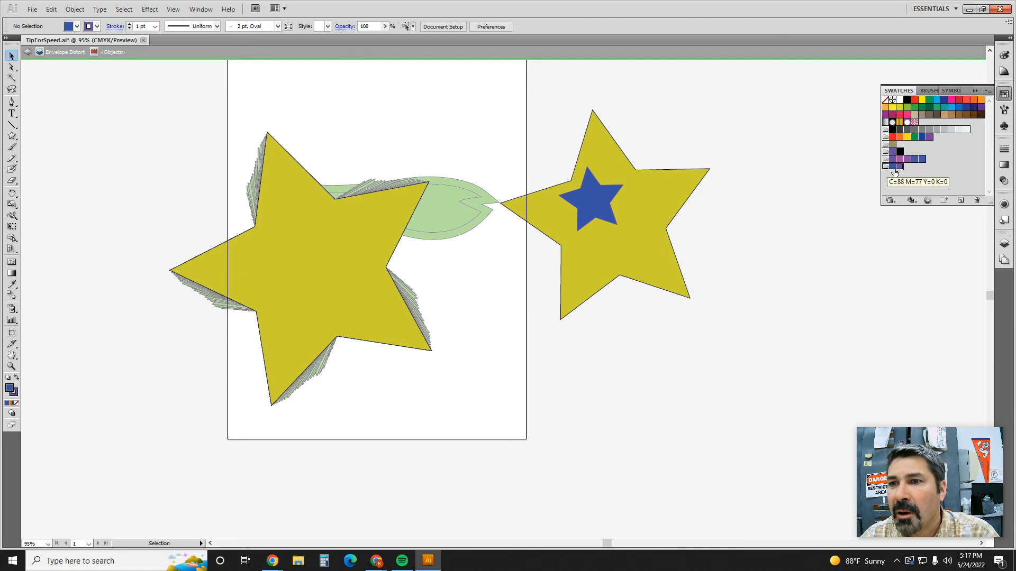
left_click(1005, 57)
left_click(1005, 94)
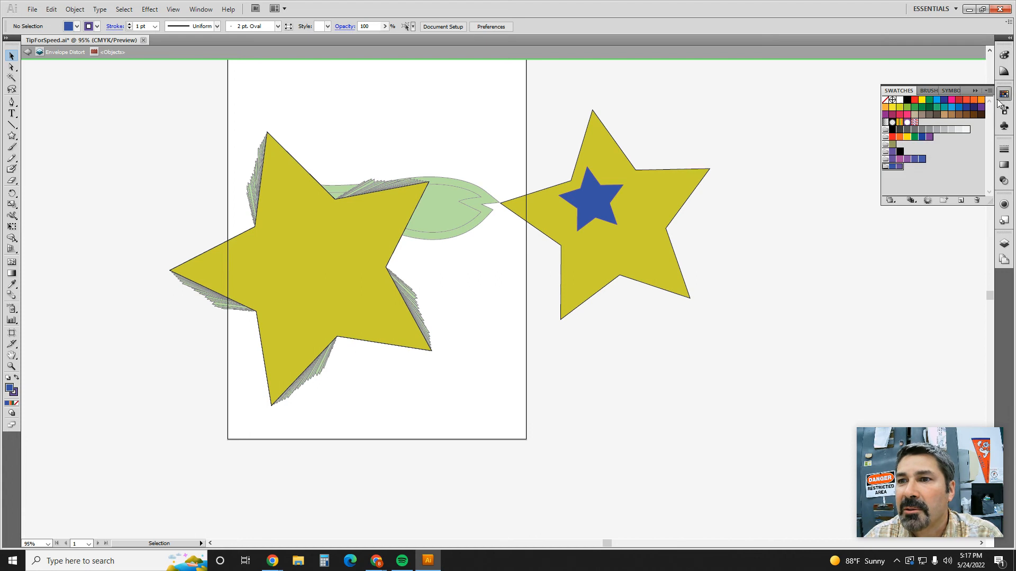
left_click_drag(970, 93, 828, 263)
Step: Float the Color panel over the canvas and restore the Illustrator window to a smaller, repositioned size
left_click(1005, 72)
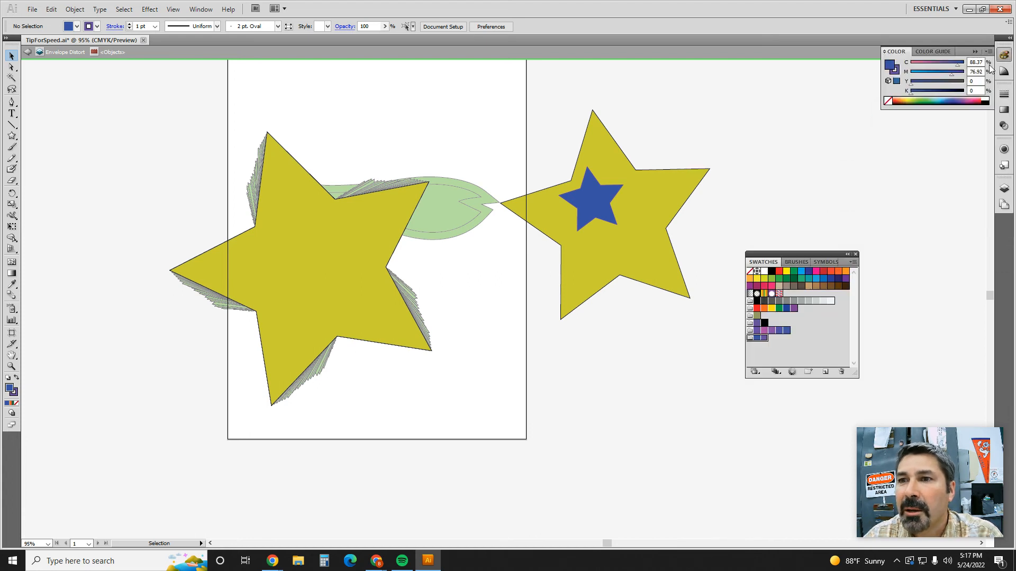
left_click_drag(963, 52, 726, 79)
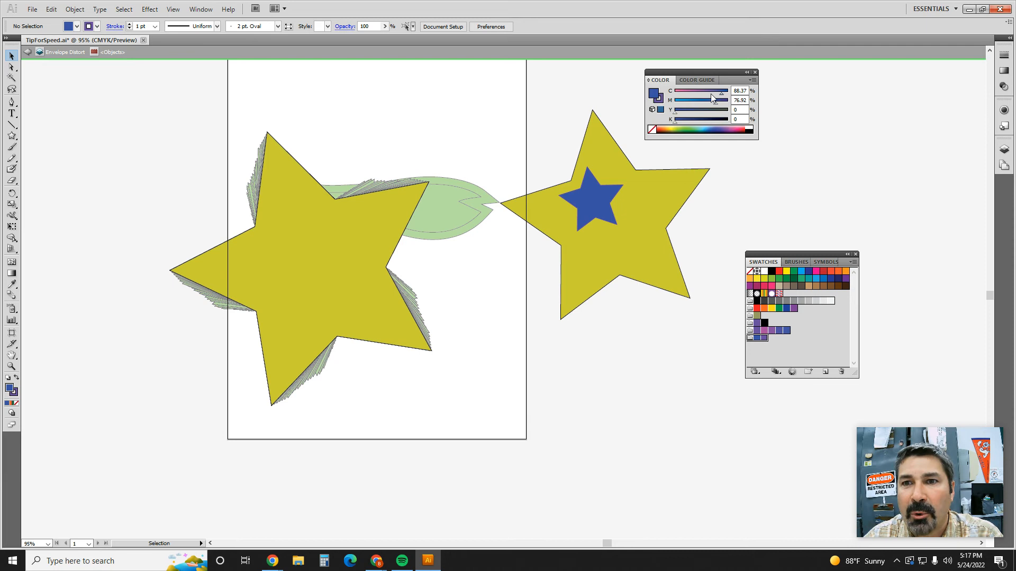
double_click(735, 11)
left_click_drag(580, 57, 700, 82)
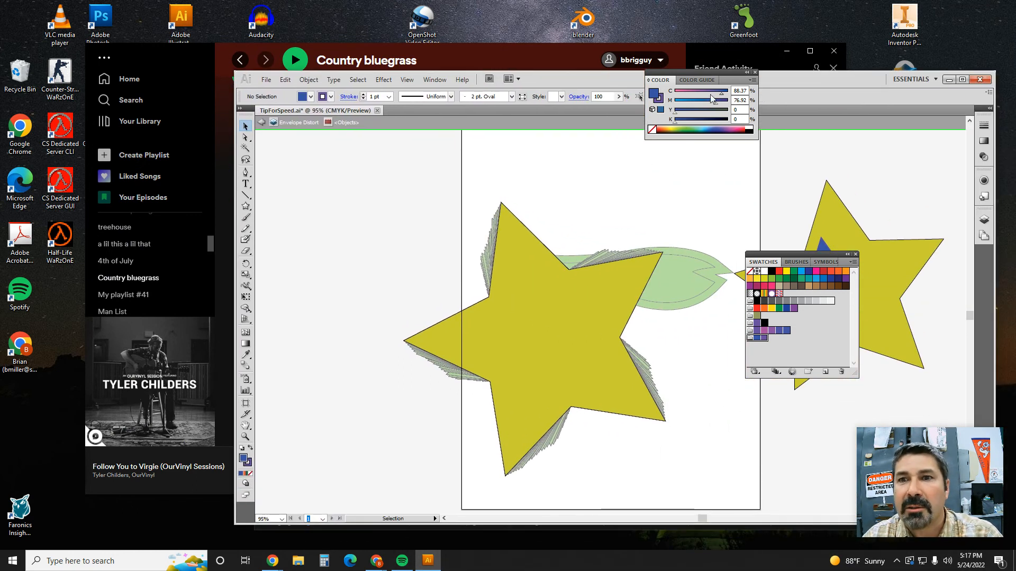
Step: Set the fill color to C 0, M 36, Y 17, K 38
left_click(736, 91)
type("0")
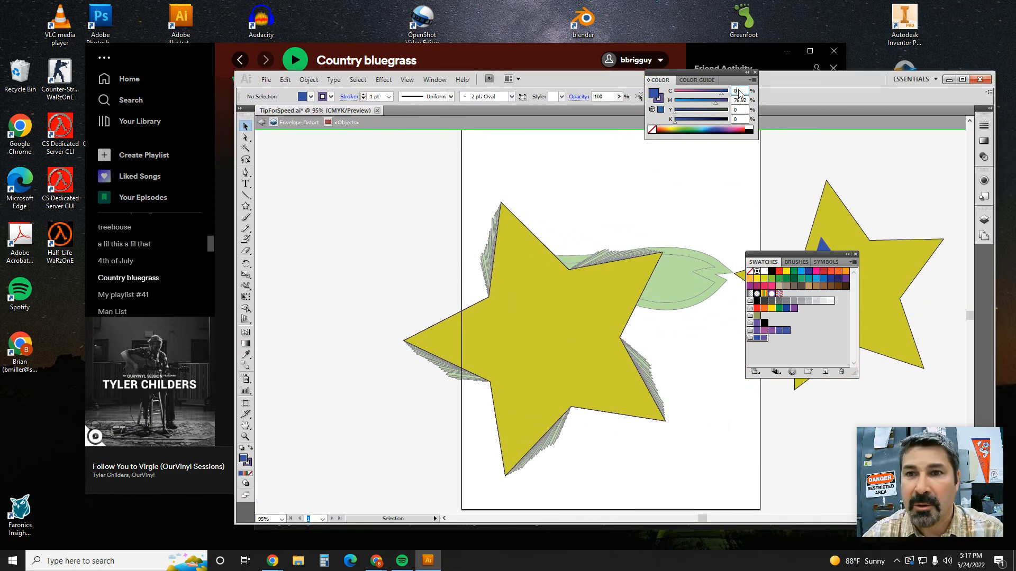
key("Tab")
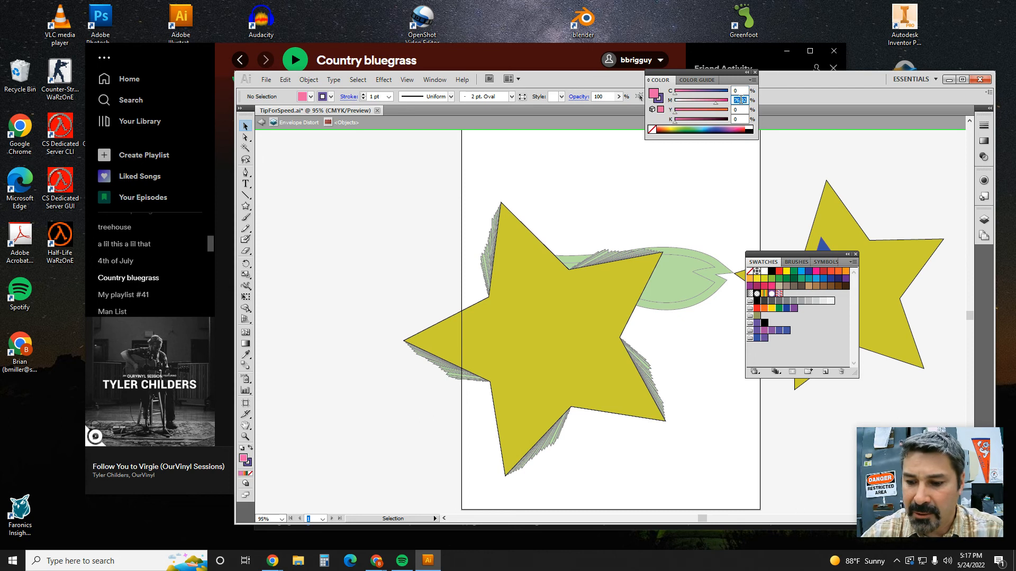
type("36")
left_click(741, 110)
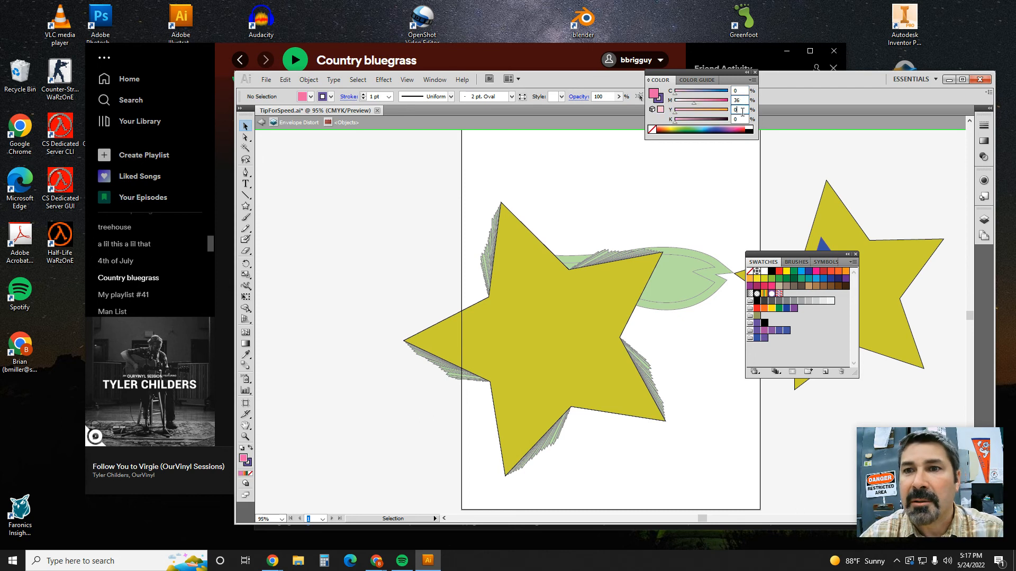
type("1")
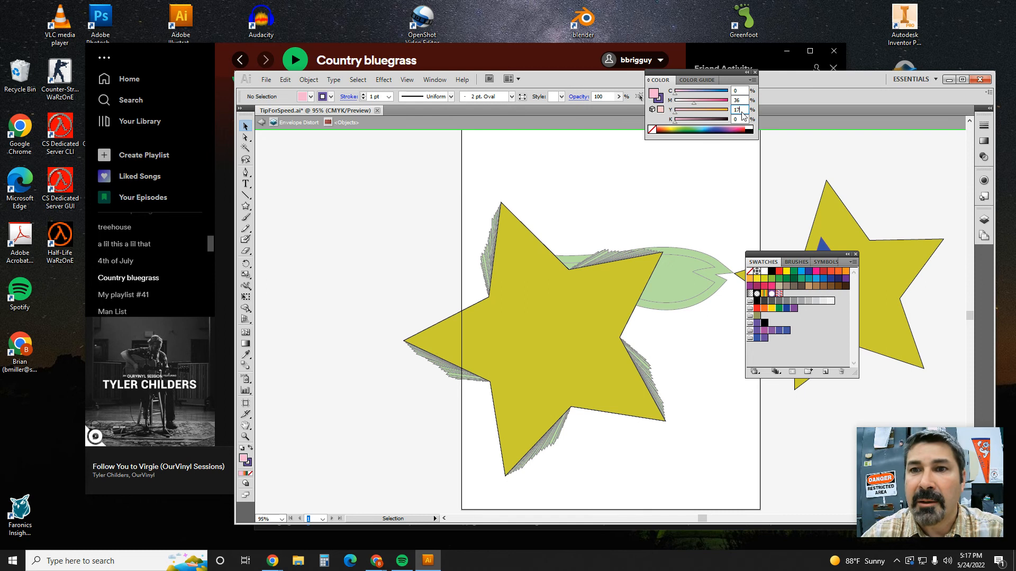
type("7")
left_click(737, 120)
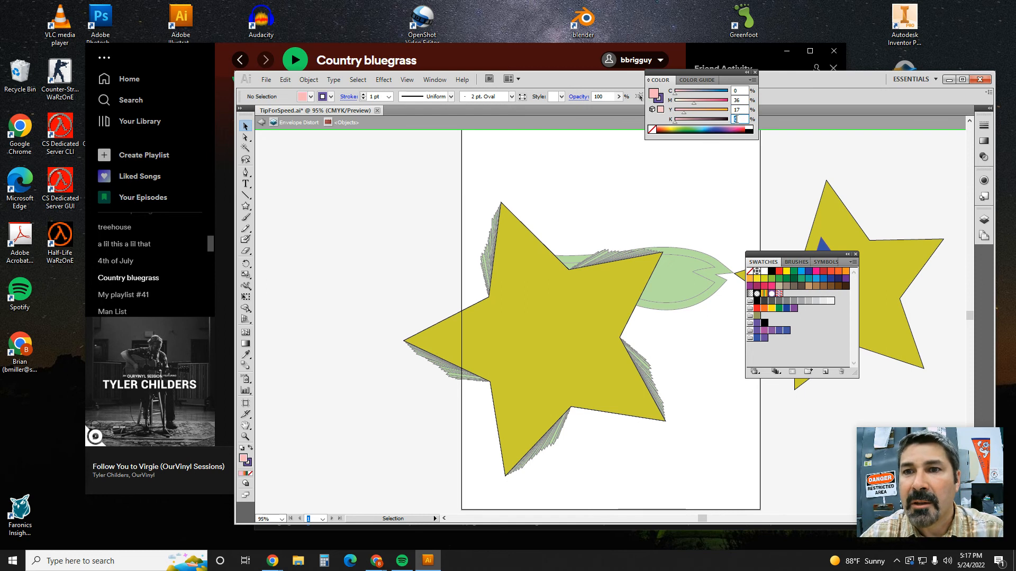
type("38")
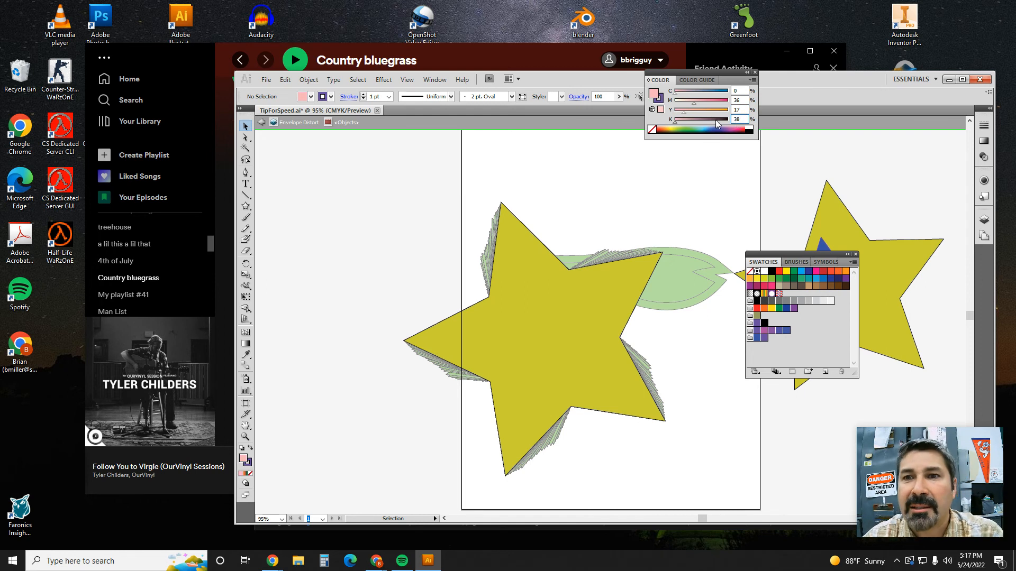
left_click(736, 109)
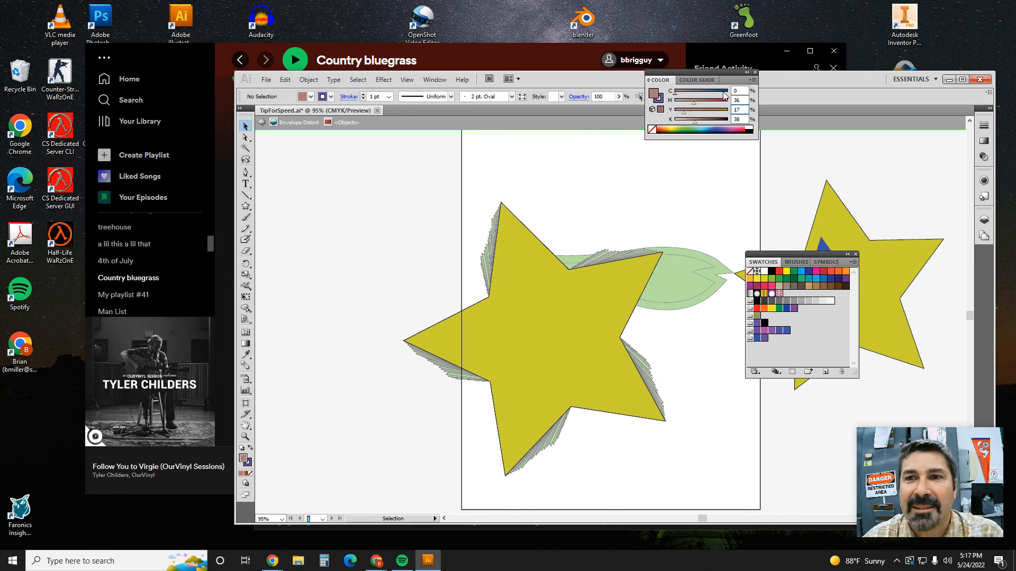
Step: Move the Illustrator window aside to uncover the Adobe Color values and set the fill's magenta to 86 and yellow to 17
left_click_drag(592, 85, 814, 64)
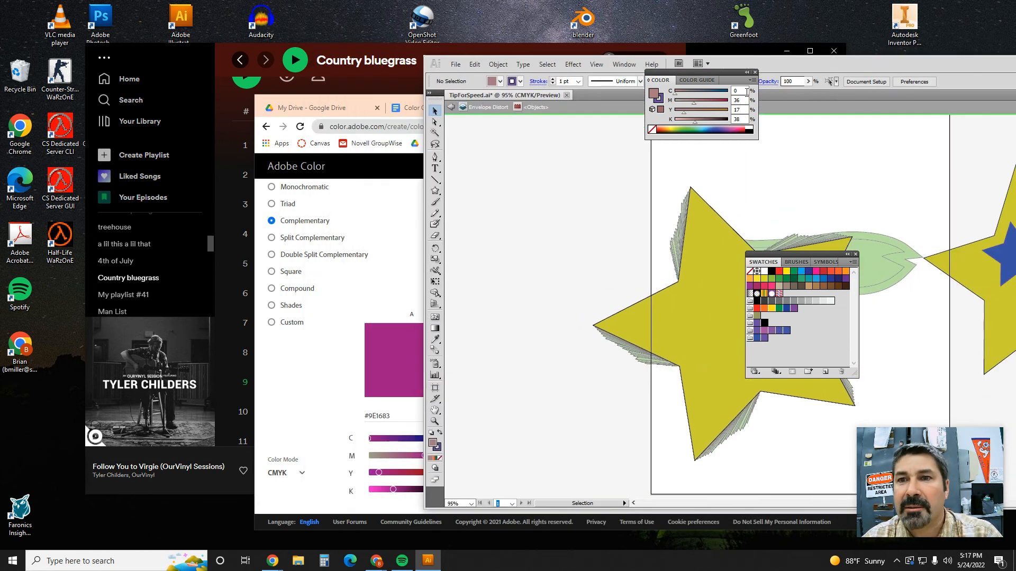
left_click(739, 100)
type("86")
left_click(739, 109)
type("17")
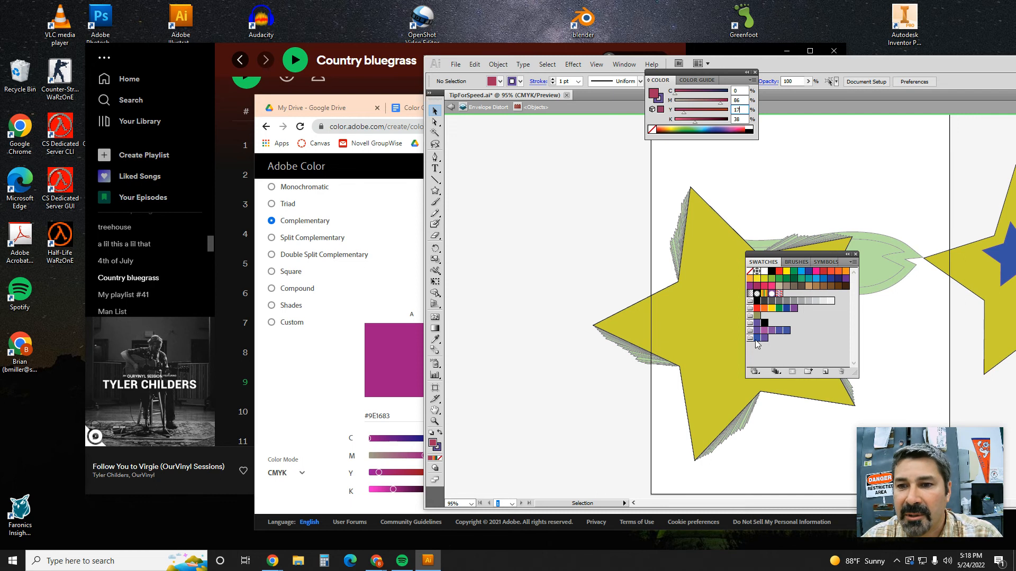
Step: Delete the two swatches from the new color group and add the current fill color to it
left_click_drag(756, 340, 841, 372)
left_click_drag(757, 339, 839, 371)
left_click_drag(656, 98, 753, 343)
Step: Bring the Adobe Color browser window back into view and park it in a corner of the desktop
left_click(410, 305)
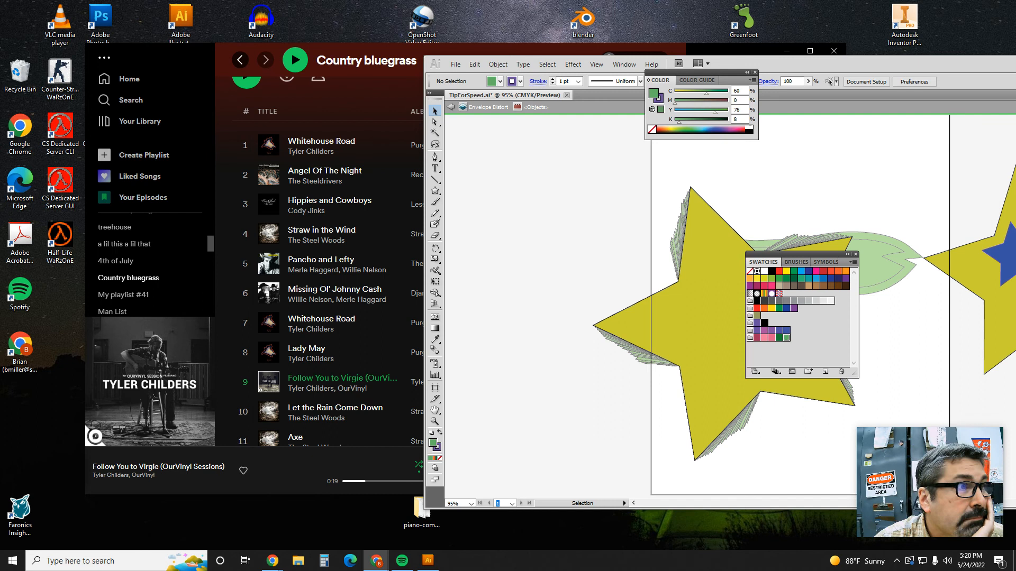
left_click_drag(0, 56, 107, 61)
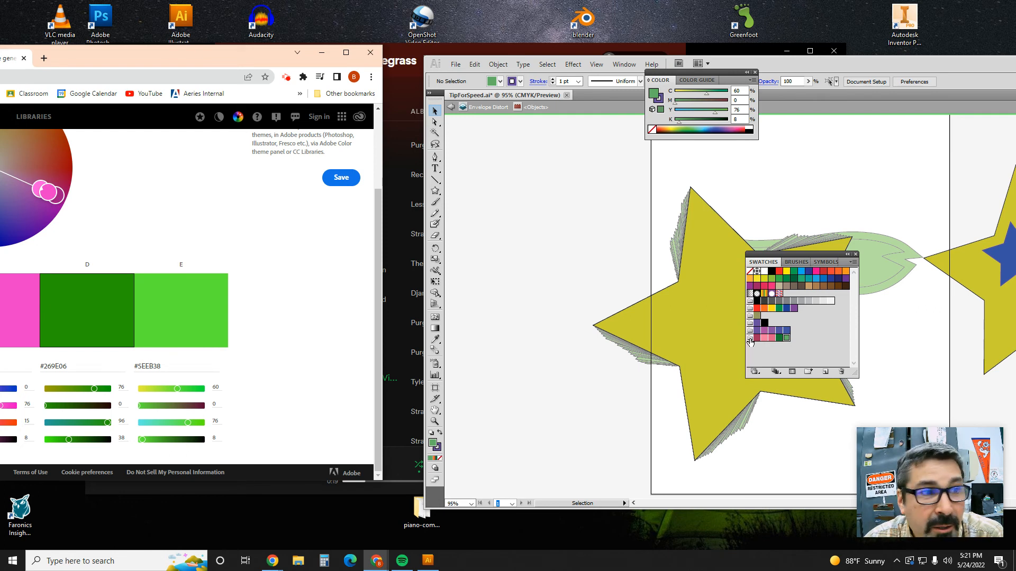
left_click_drag(177, 68, 1, 3)
Step: Fill the large star beside the artboard with the group's light green swatch and its small inner star with the dark magenta swatch
left_click(709, 322)
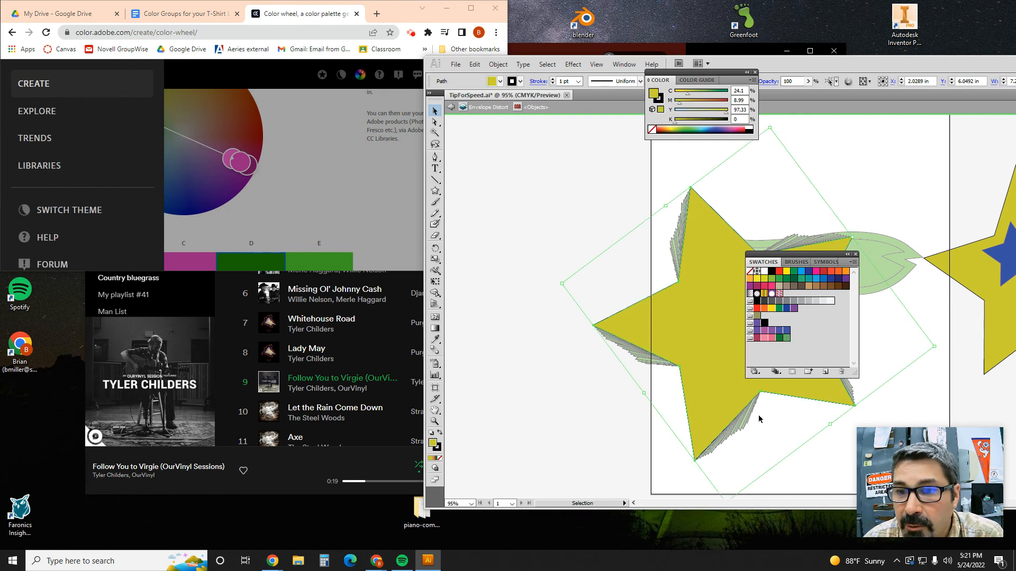
left_click_drag(866, 65, 476, 68)
left_click(670, 286)
left_click(786, 339)
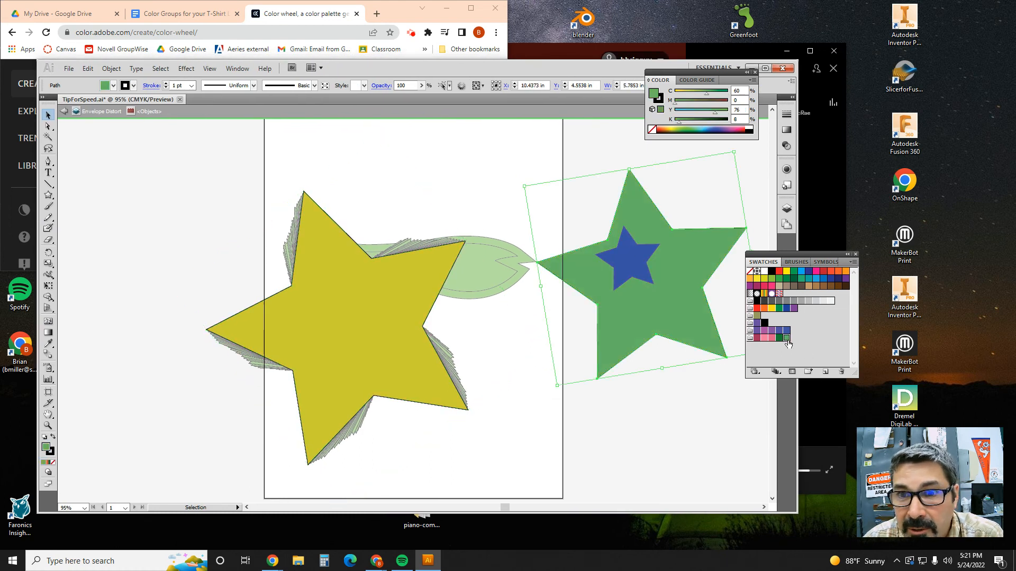
left_click(637, 266)
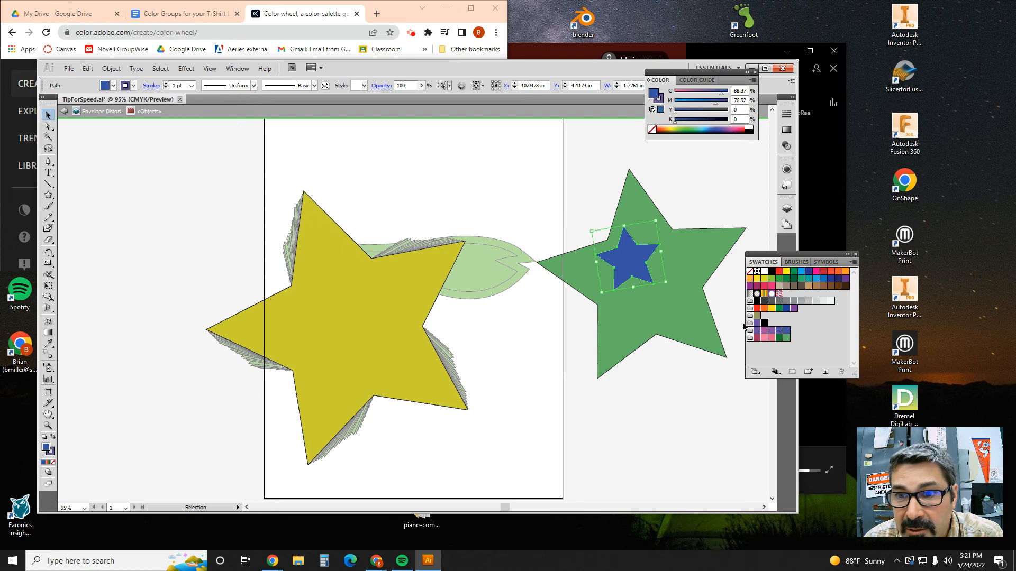
left_click(758, 339)
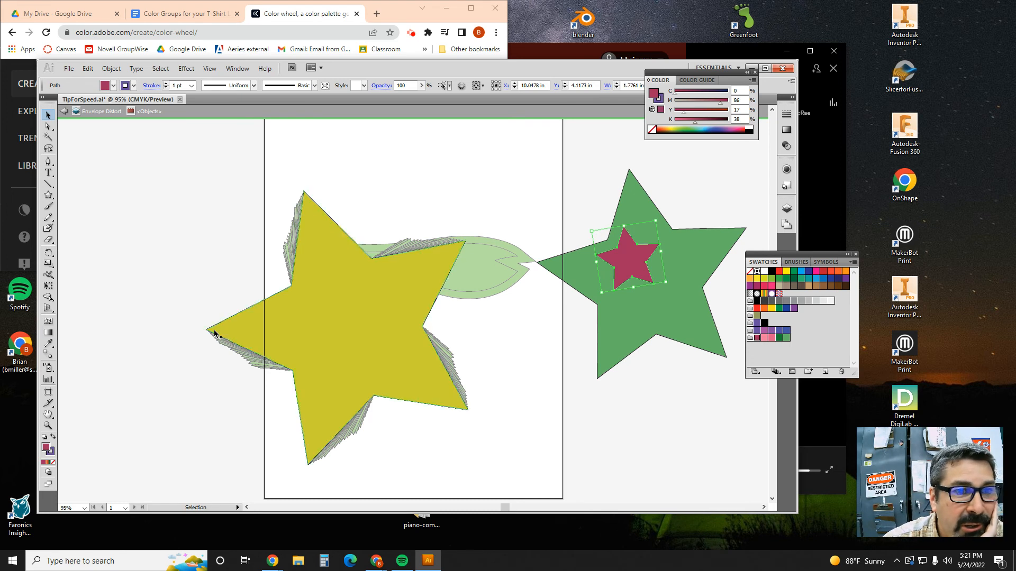
Step: Draw a star about 2.93 in wide and 3.05 in high near the artboard's upper edge and fill it with orange from the color spectrum
left_click(48, 195)
left_click_drag(400, 172, 449, 202)
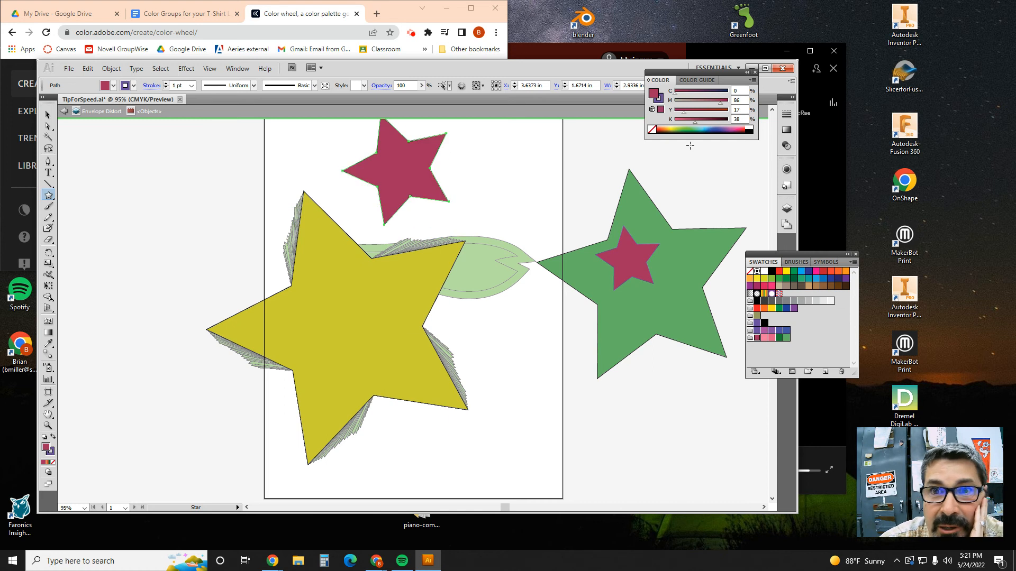
left_click_drag(679, 127, 669, 125)
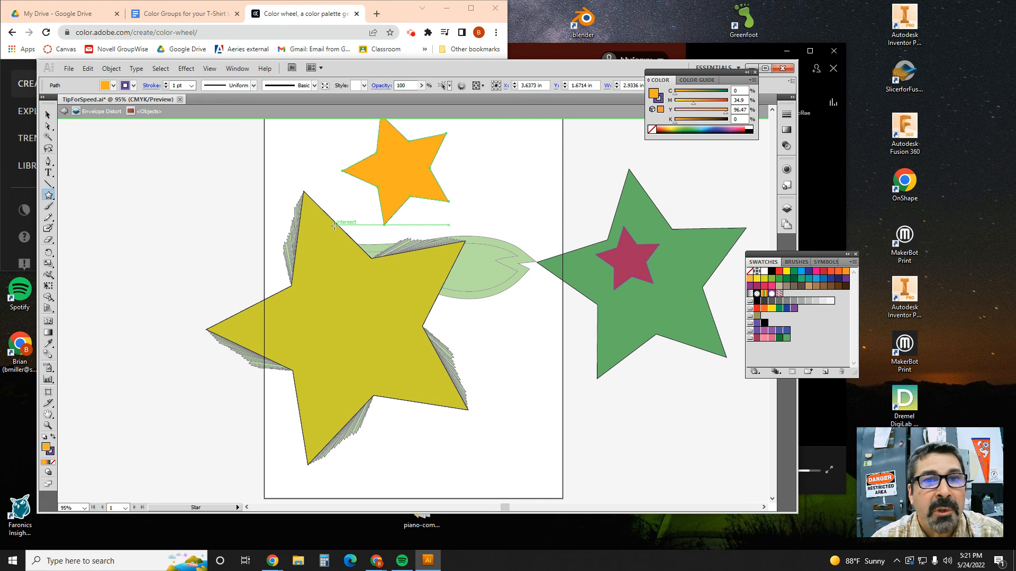
Step: Maximize the Illustrator window and reset the panel layout to the Essentials workspace
left_click_drag(707, 72, 706, 100)
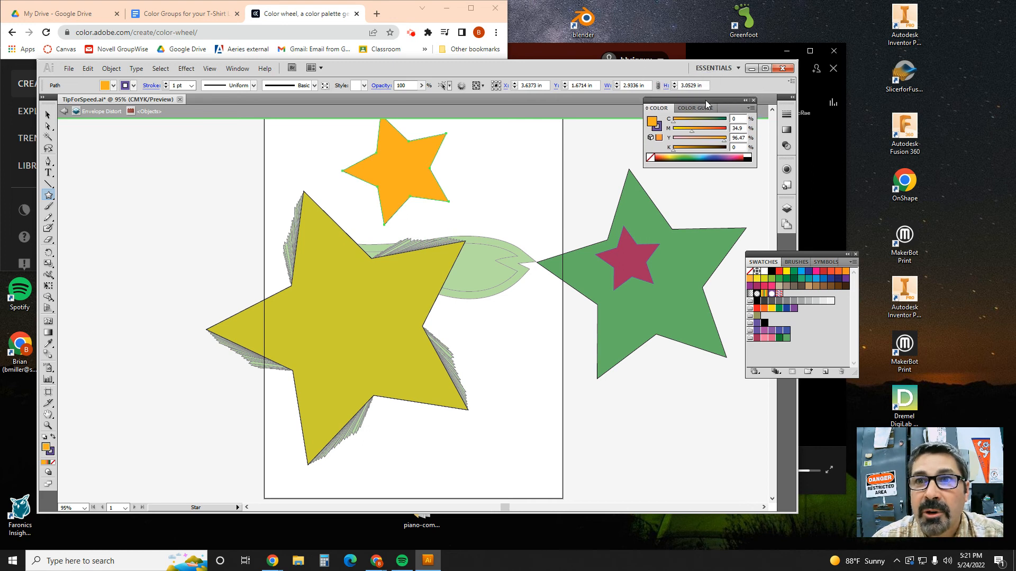
left_click(764, 68)
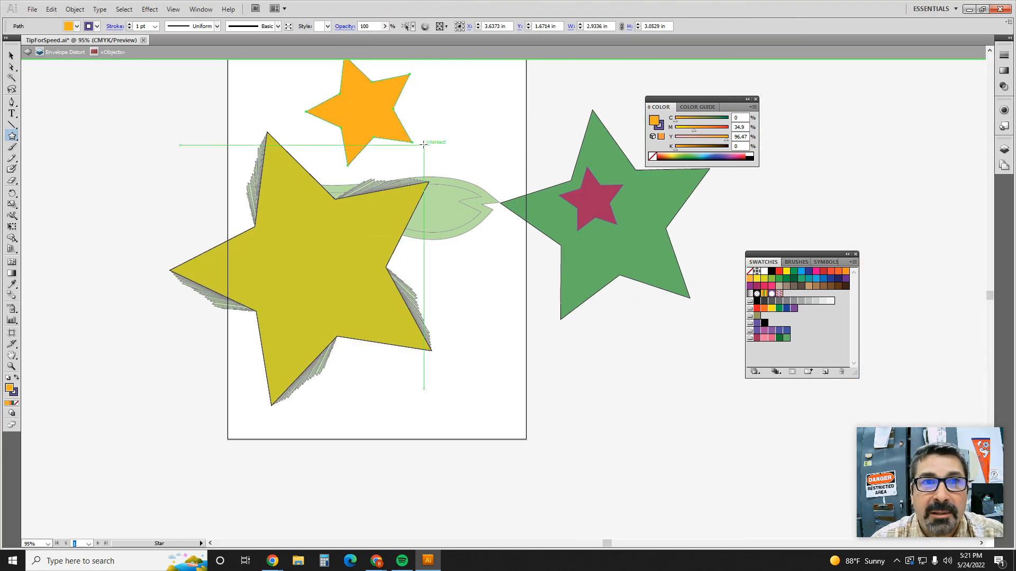
scroll(398, 113, "up", 4)
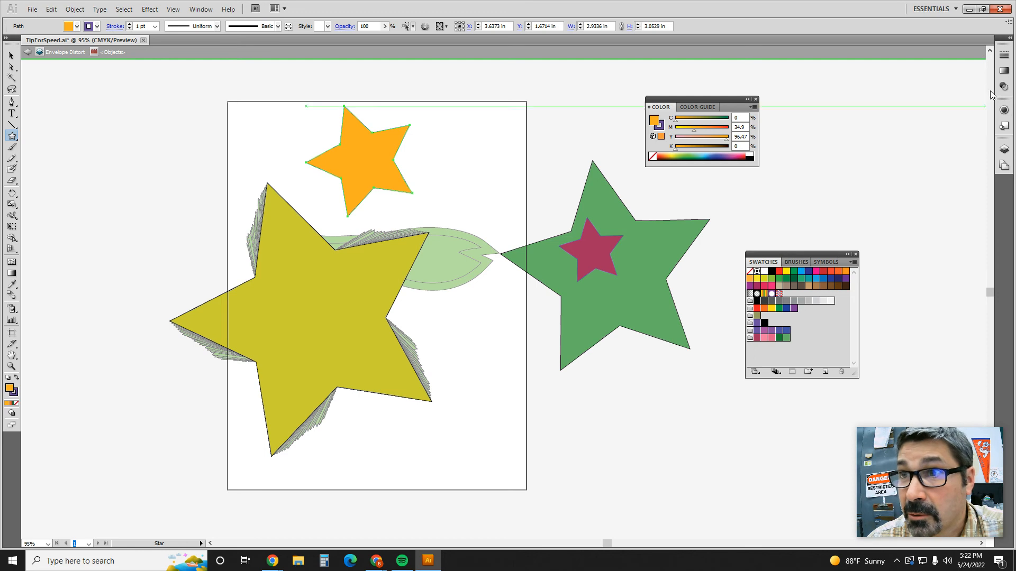
left_click(201, 9)
mouse_move(241, 52)
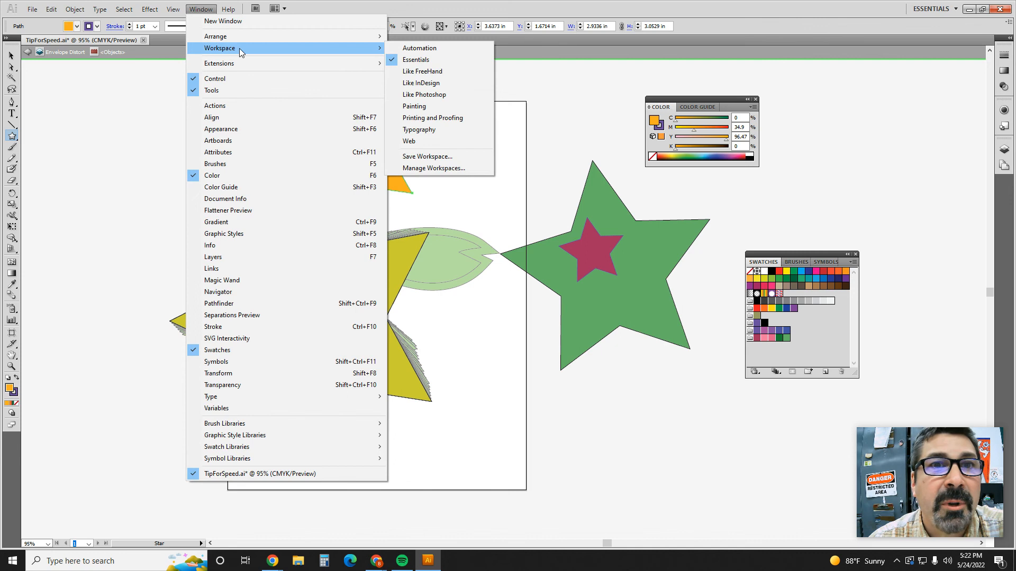
left_click(418, 59)
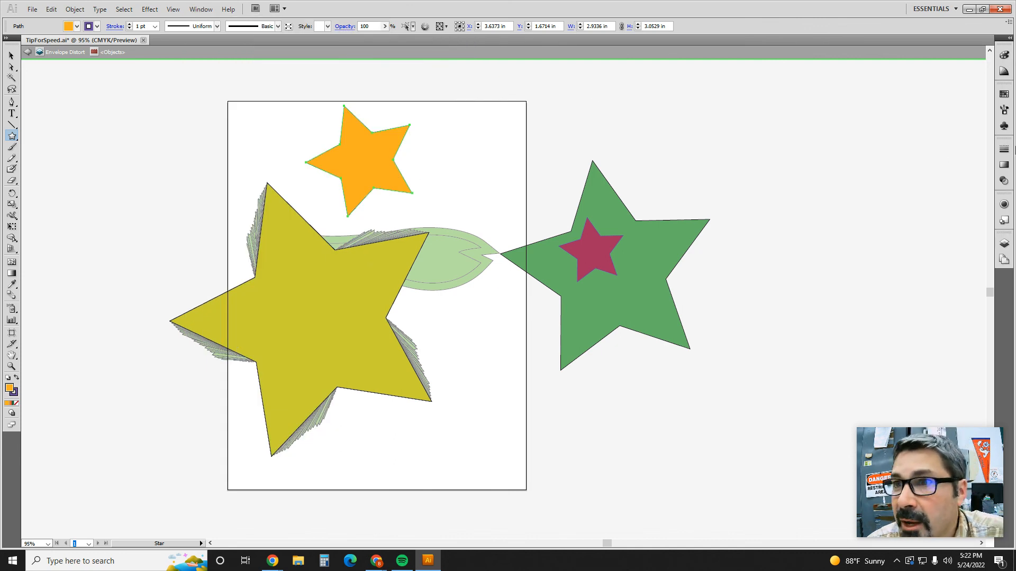
Step: Open Recolor Artwork for the selected orange star from the Color Guide and choose the Analogous harmony rule
left_click(1004, 94)
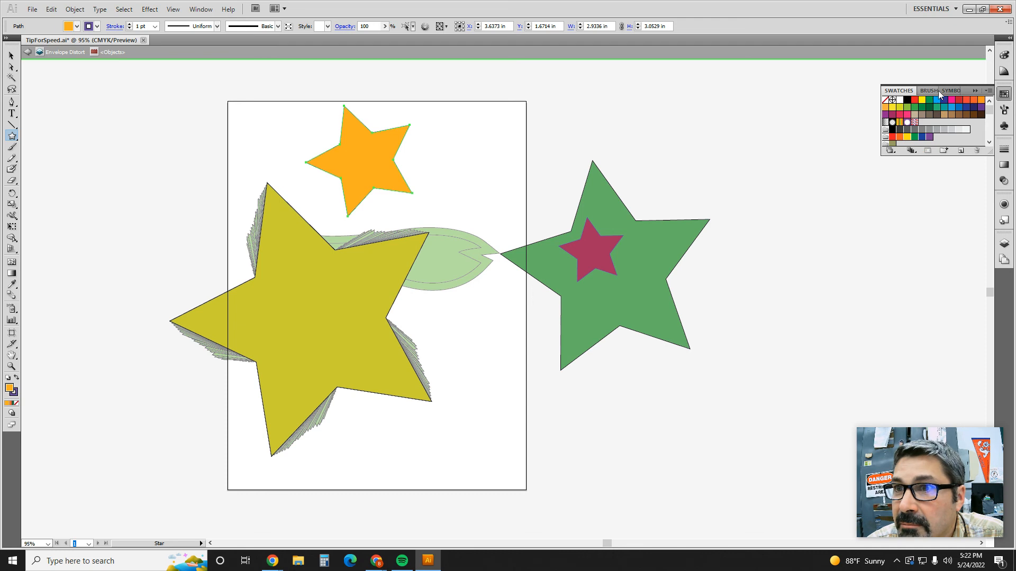
key("v")
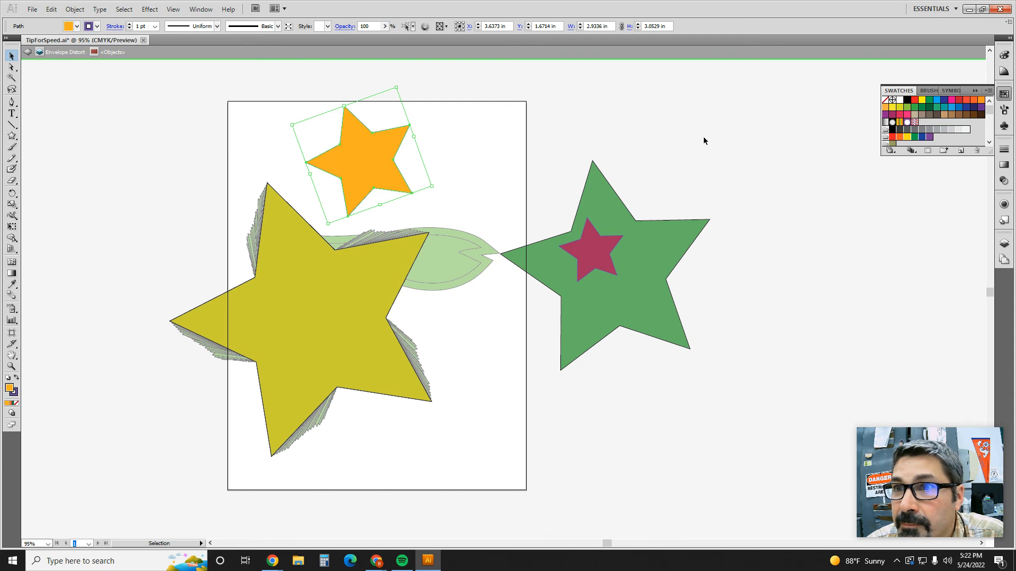
left_click(1005, 55)
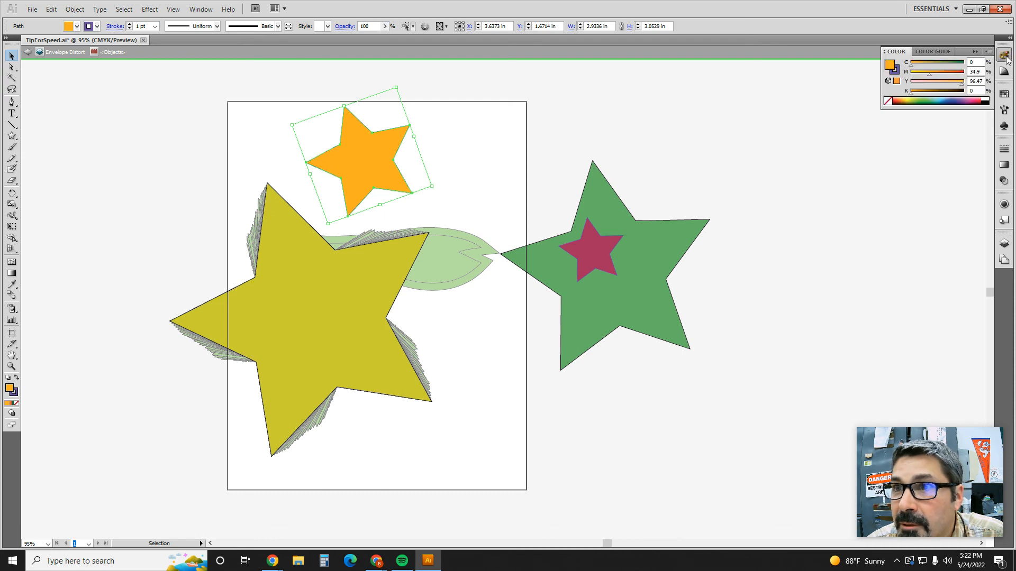
left_click(1005, 95)
left_click(1005, 72)
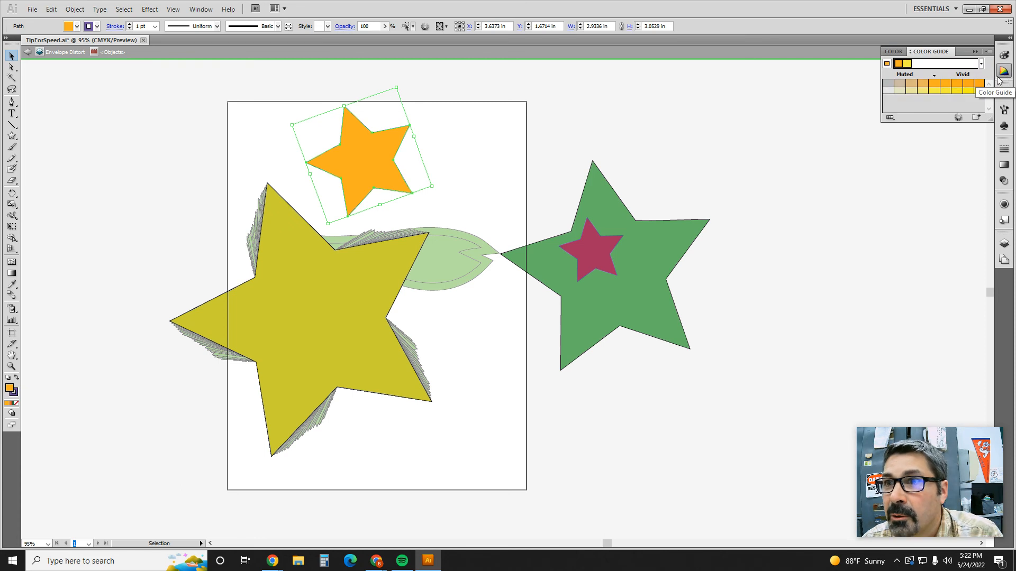
left_click(958, 119)
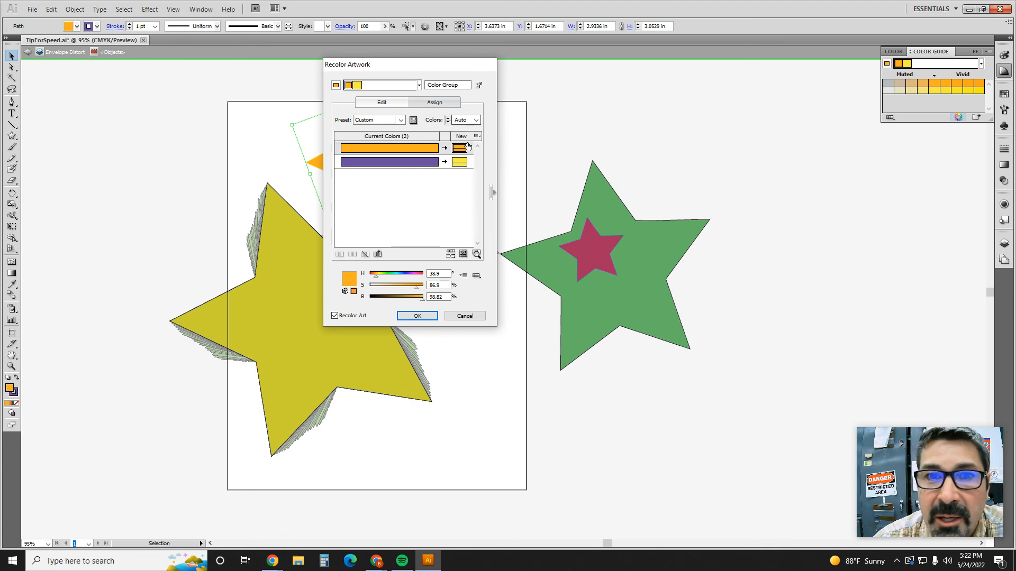
left_click_drag(414, 64, 576, 117)
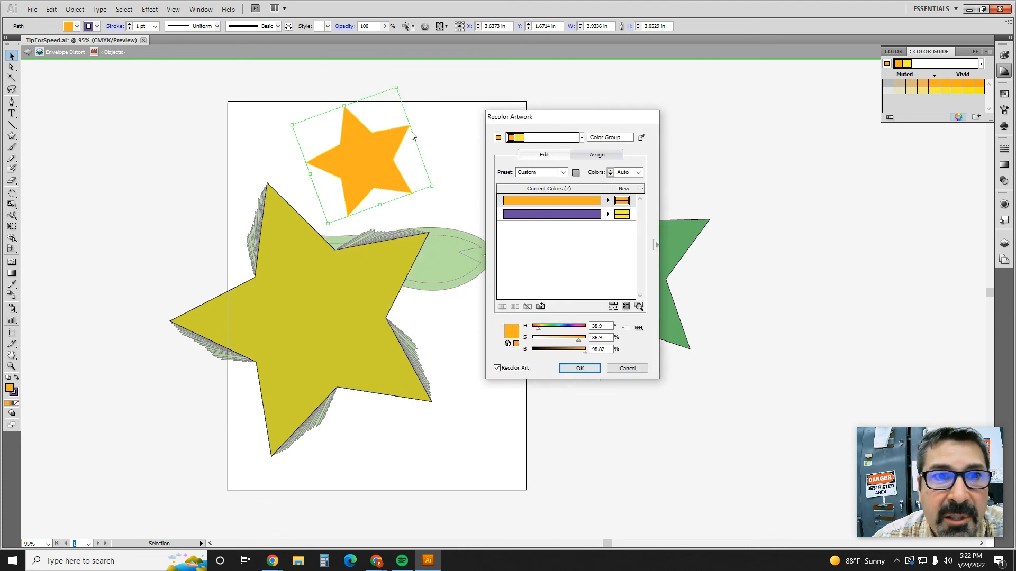
left_click(581, 139)
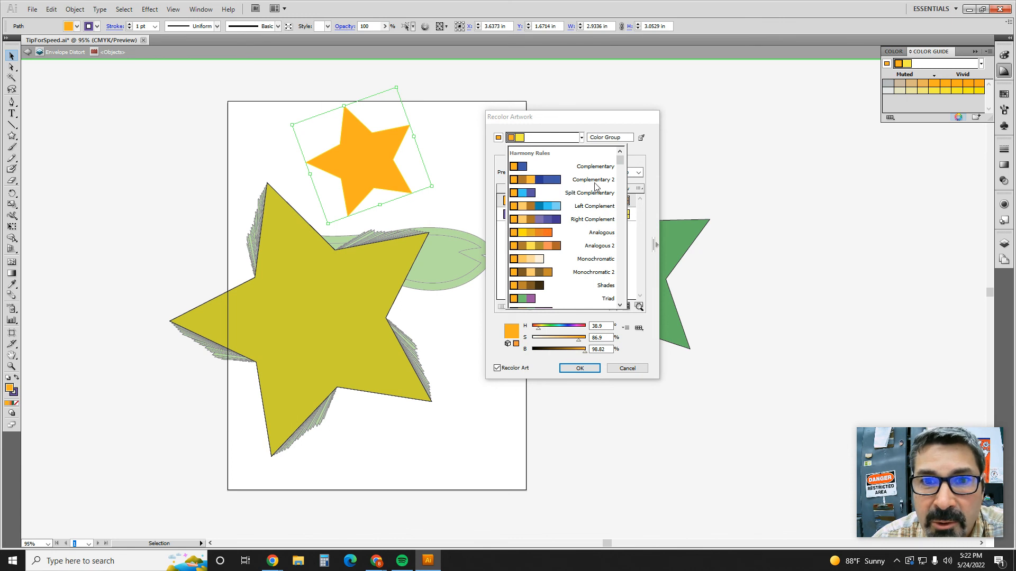
left_click(539, 237)
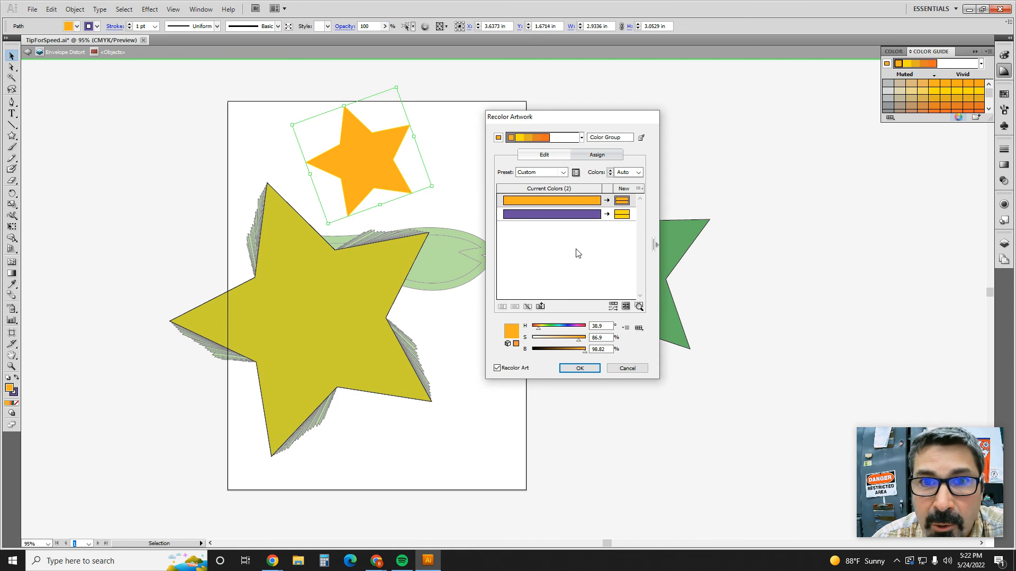
Step: Soften the base orange to about 66% saturation on the color wheel, shift the outermost orange to hue 16.4, and apply the recoloring to the star
left_click(551, 158)
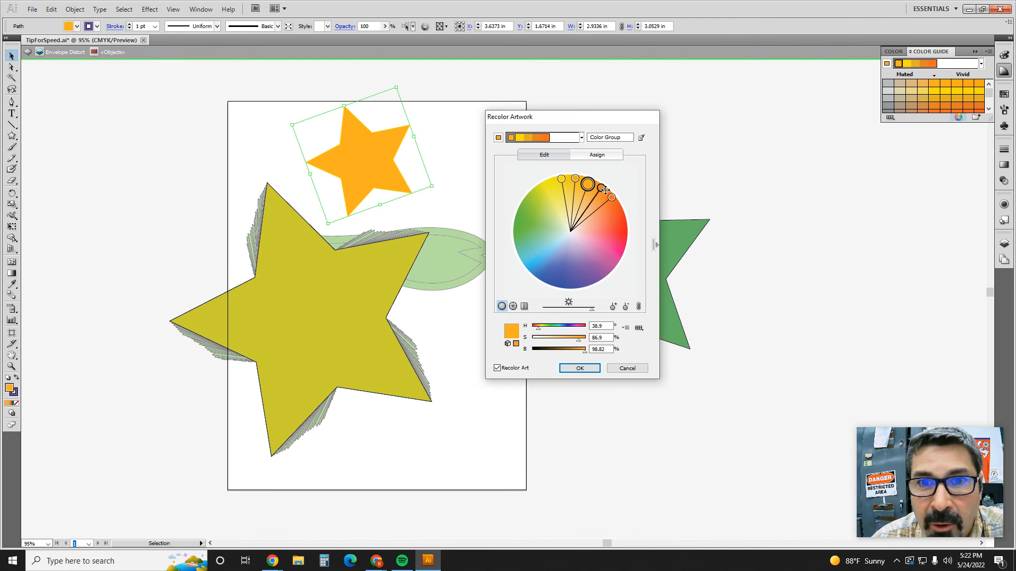
left_click_drag(587, 183, 585, 195)
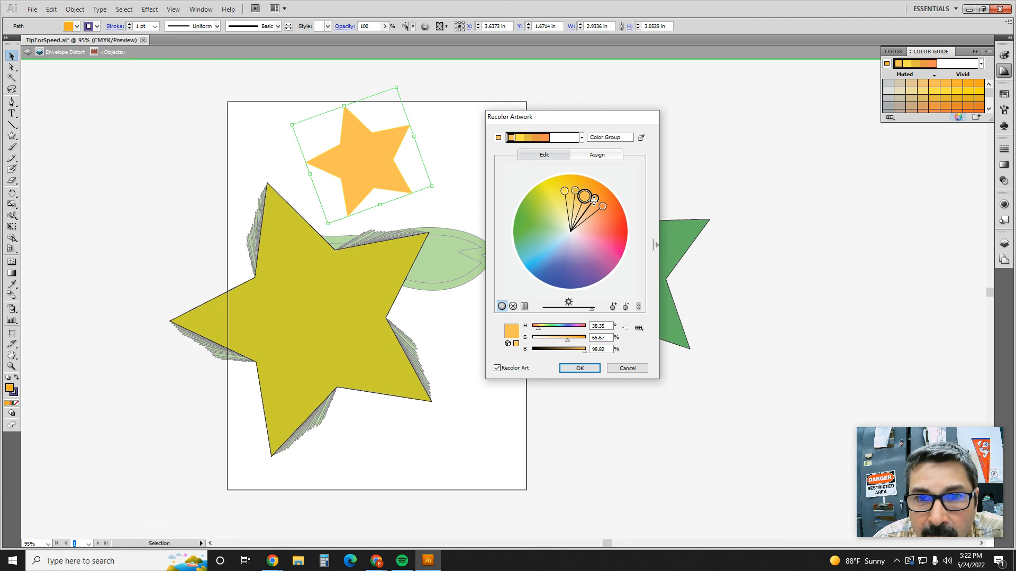
mouse_move(603, 208)
left_mouse_down()
mouse_move(610, 224)
mouse_move(603, 202)
mouse_move(609, 211)
left_mouse_up()
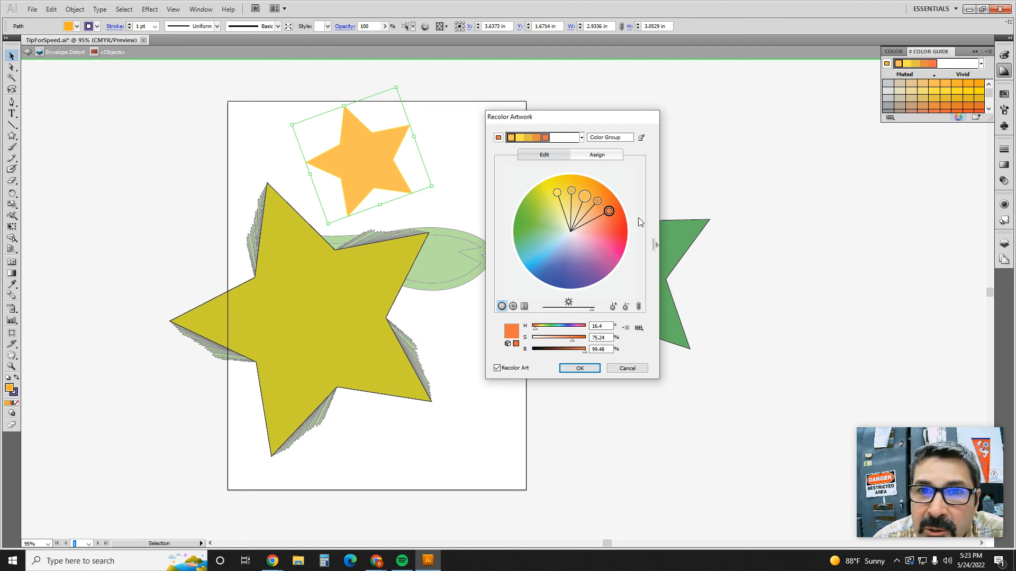
left_click(599, 155)
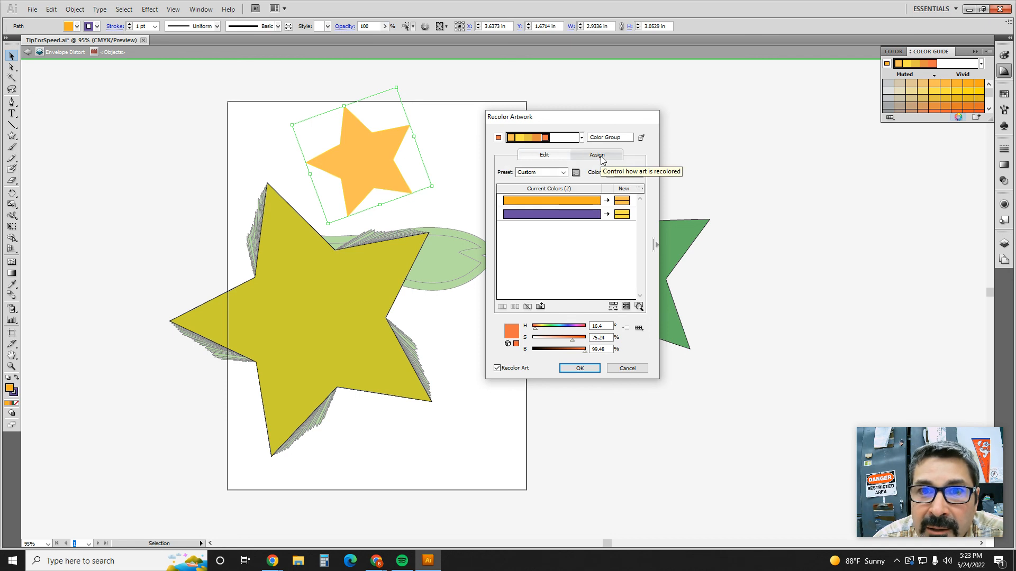
left_click(579, 369)
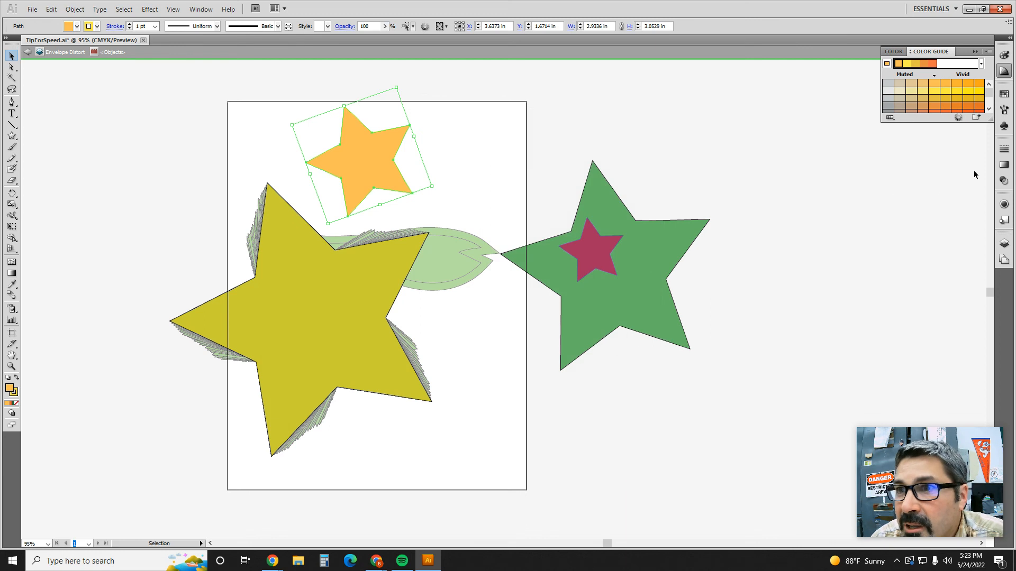
Step: Deselect the star and enlarge the Swatches panel to show all the color groups
left_click(1004, 94)
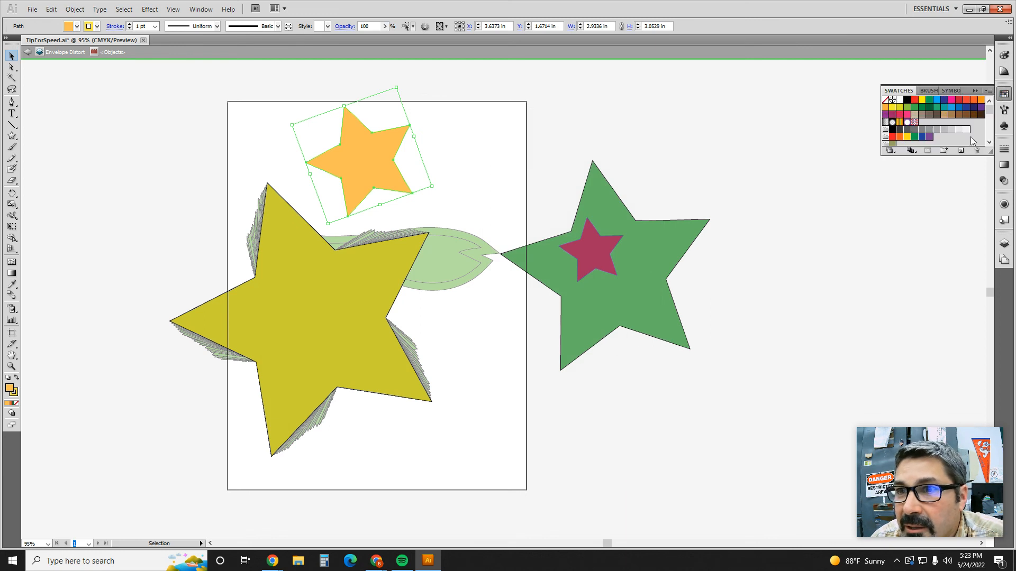
left_click(931, 197)
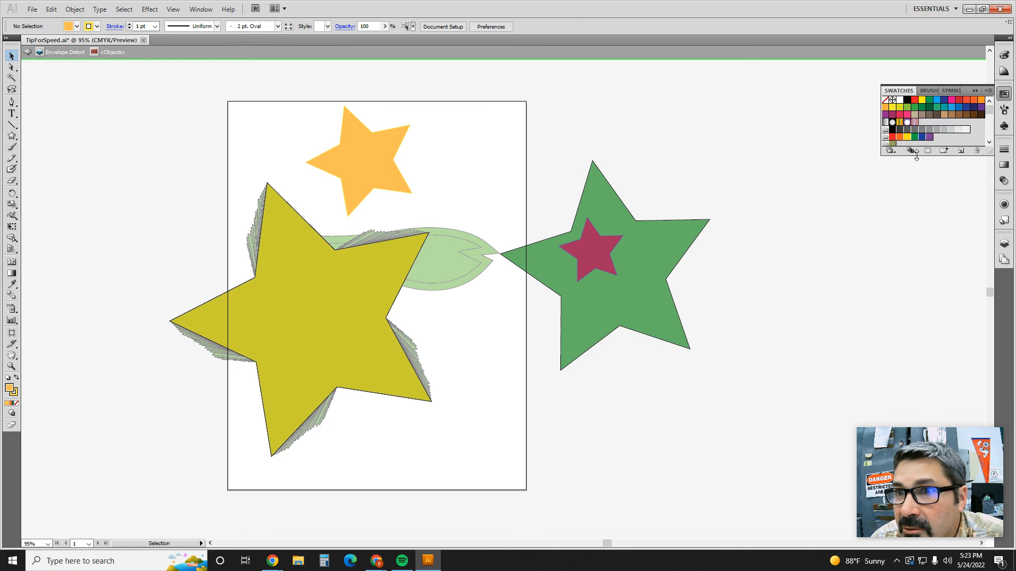
left_click_drag(918, 155, 925, 212)
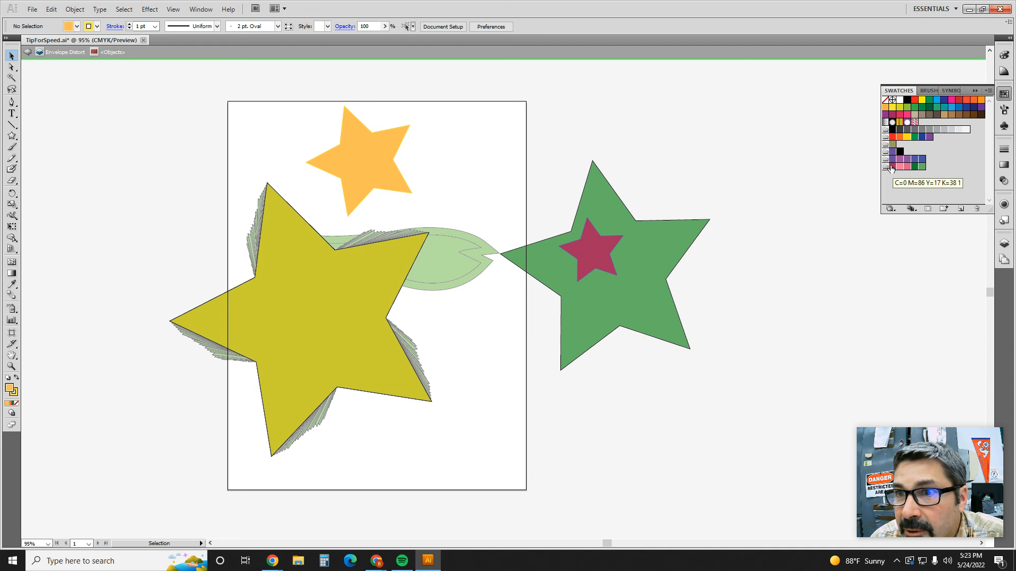
Step: Shift the base color to hue 37.87 and saturation 74.13 in Edit Colors and save the changes to the RecolorArtworkAnalogous group
key("alt+Tab")
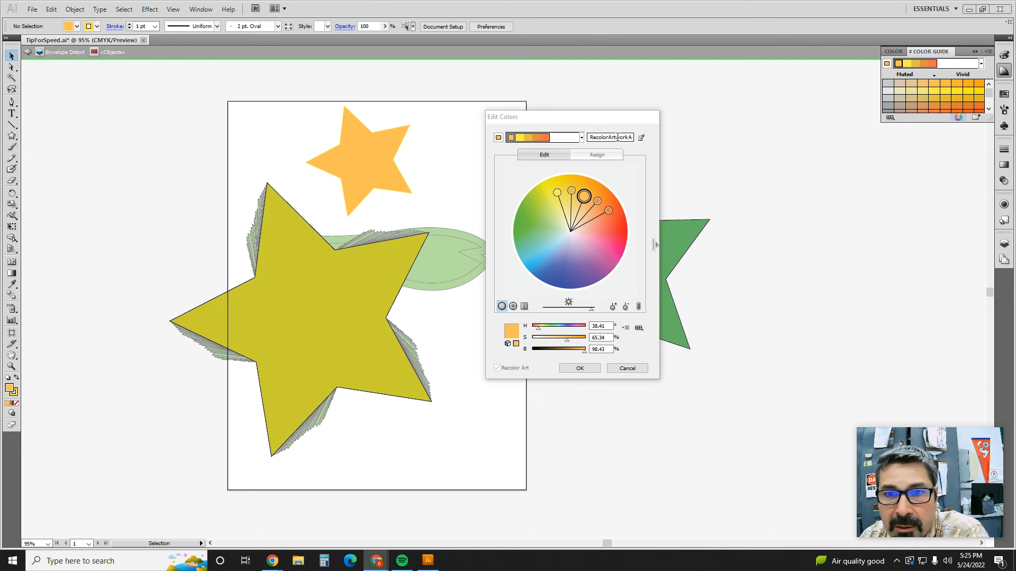
left_click_drag(587, 196, 587, 191)
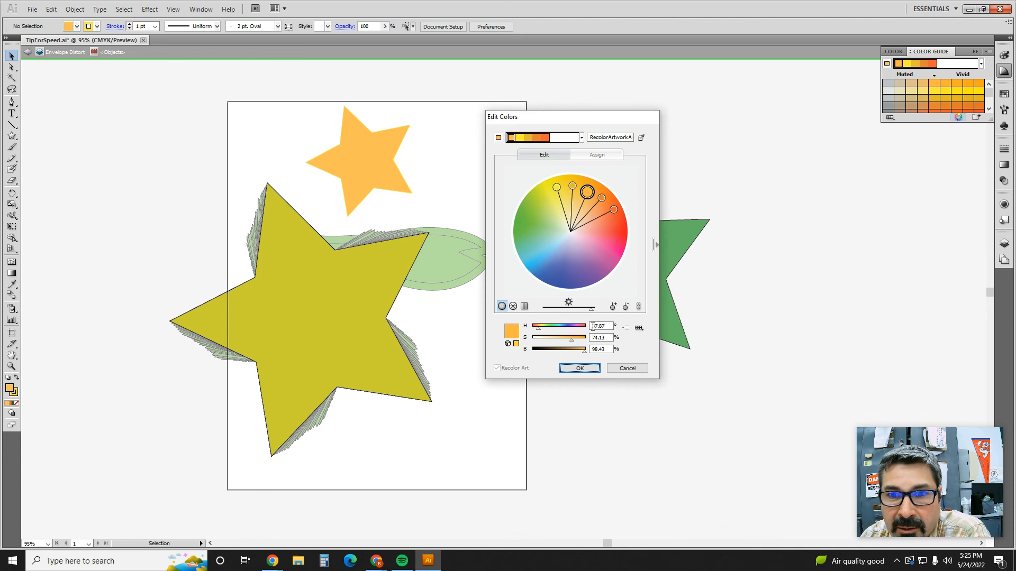
left_click(577, 369)
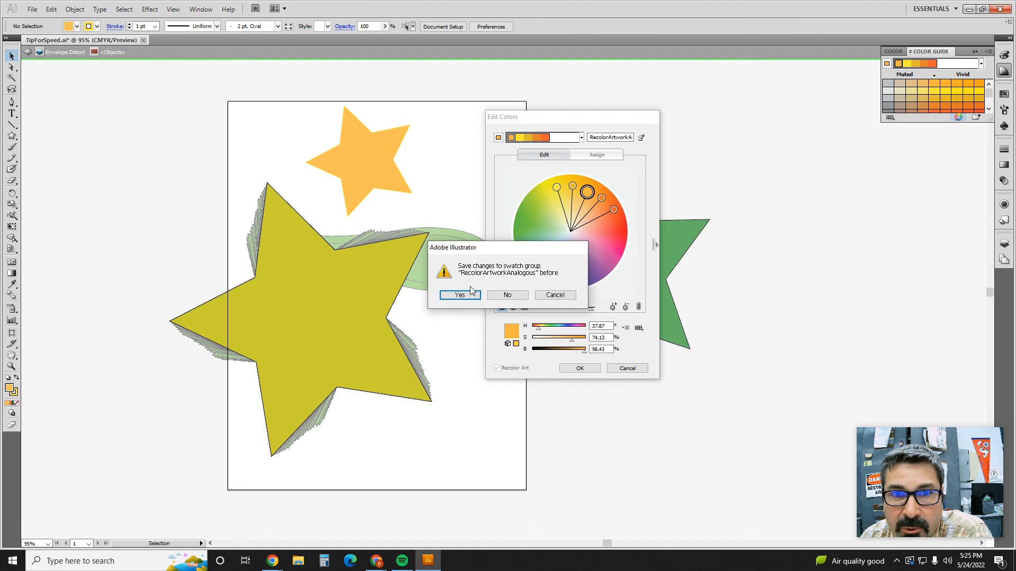
left_click(464, 295)
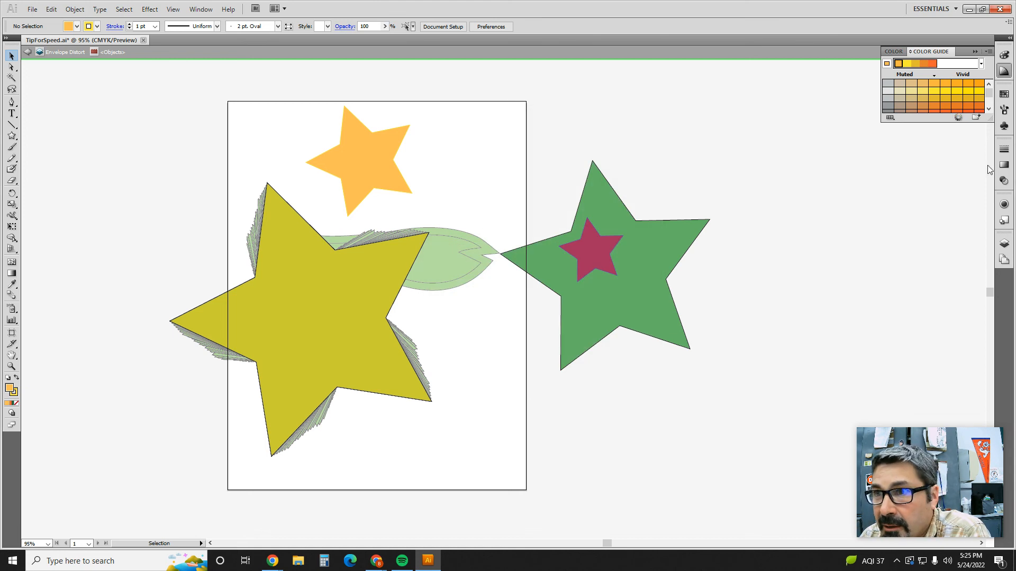
Step: Draw two ellipses beside the orange star, about 1.94 × 1.38 in and 1.77 × 1.61 in, filled with the analogous group's yellow and gold swatches
left_click(1003, 94)
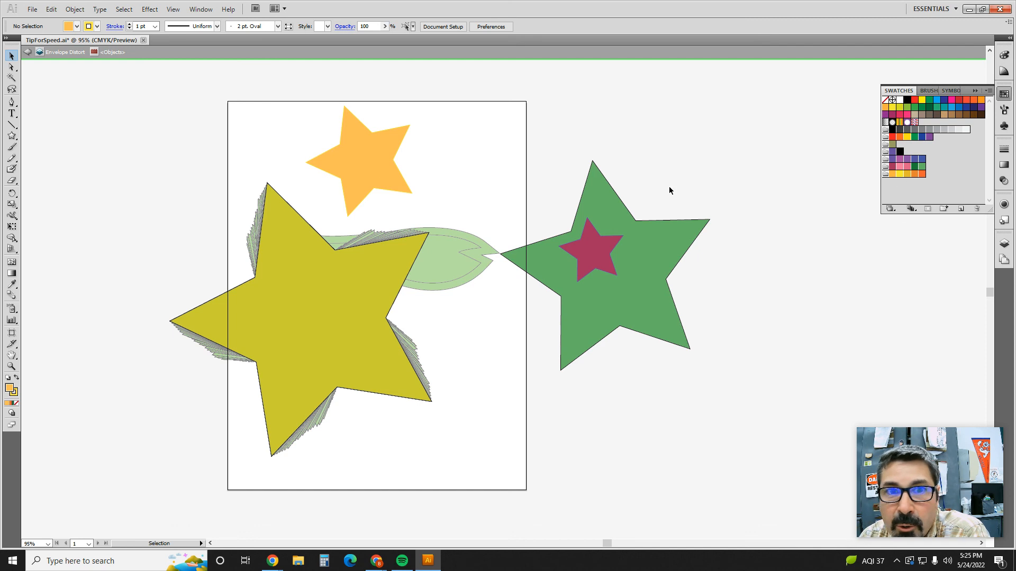
left_click_drag(12, 136, 47, 162)
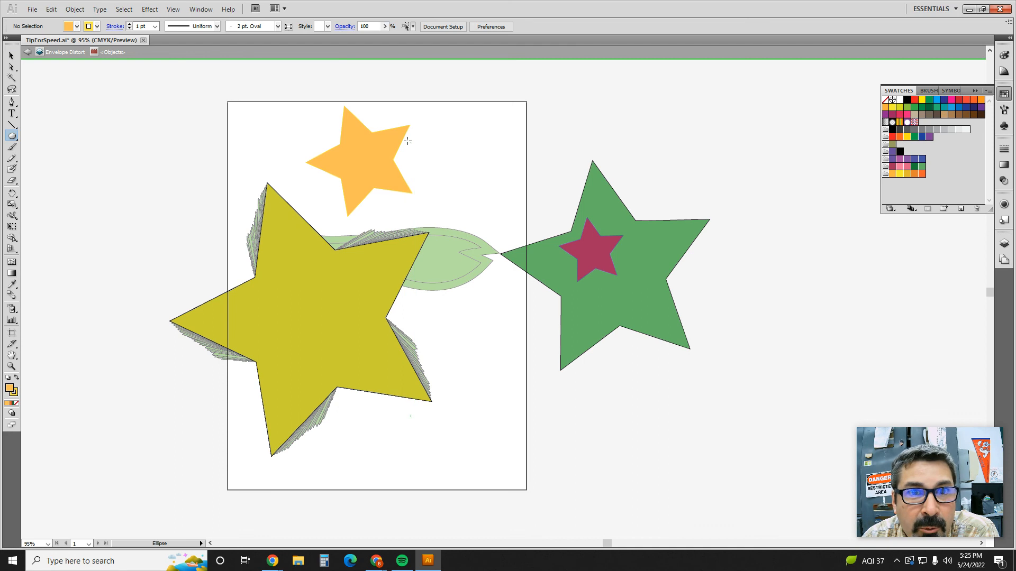
left_click_drag(392, 139, 462, 188)
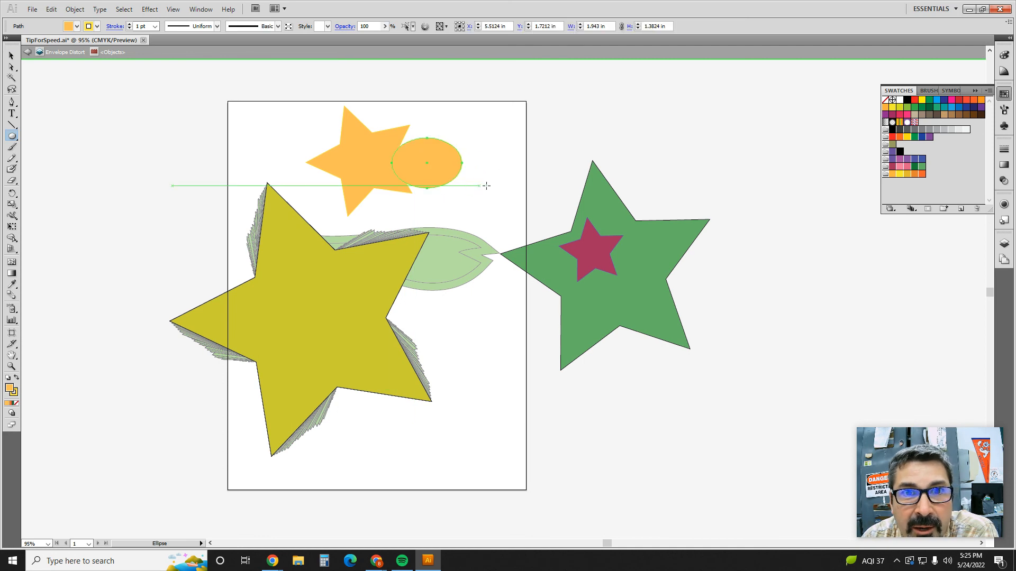
left_click(899, 176)
left_click_drag(446, 134, 511, 190)
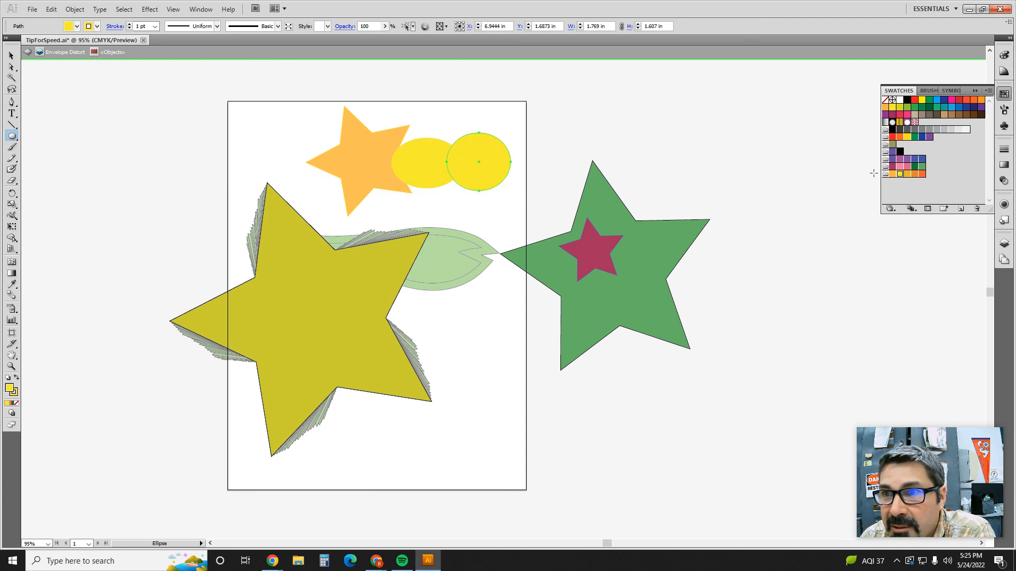
left_click(907, 175)
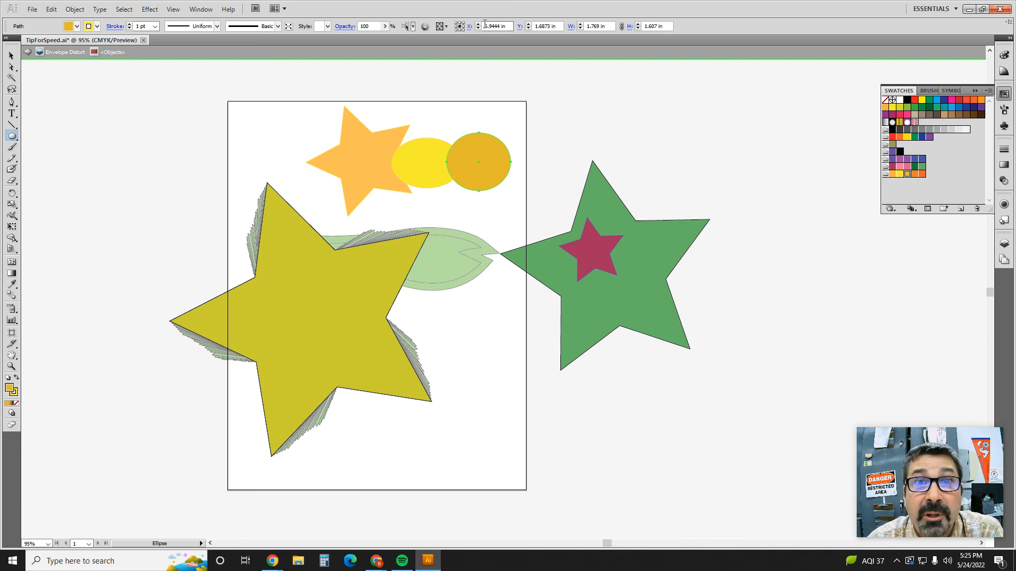
Step: Switch to Chrome and review the Recolor Artwork and turn-in instructions in the document "Color Groups for your T-Shirt Logo"
left_click_drag(484, 15, 0, 184)
left_click(471, 8)
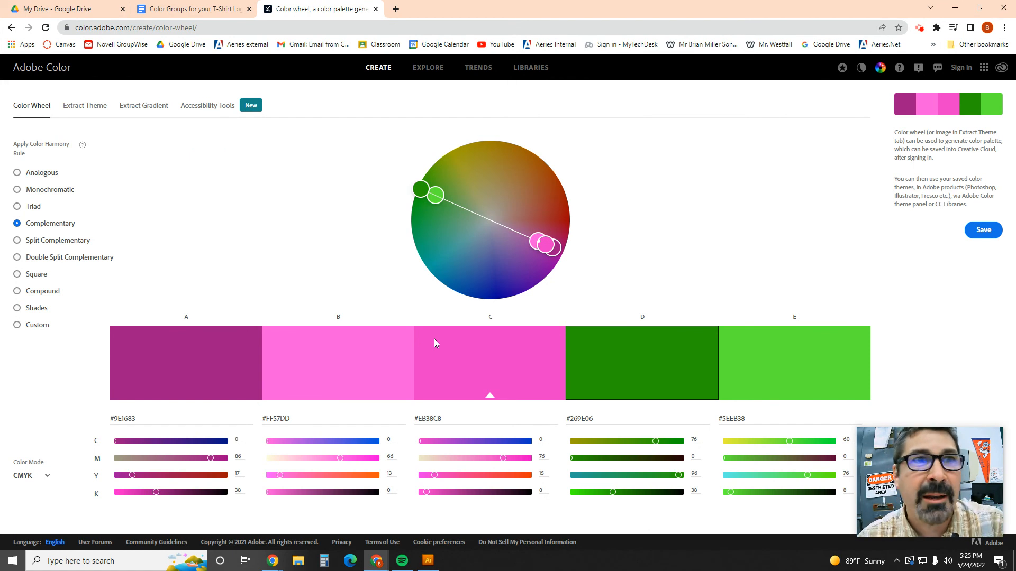
left_click(194, 9)
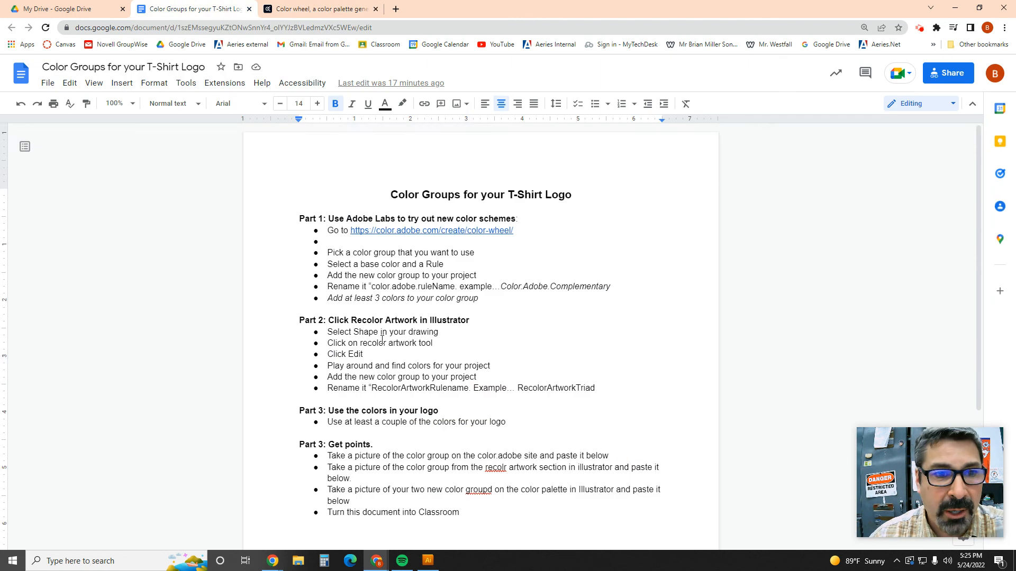
scroll(386, 353, "down", 3)
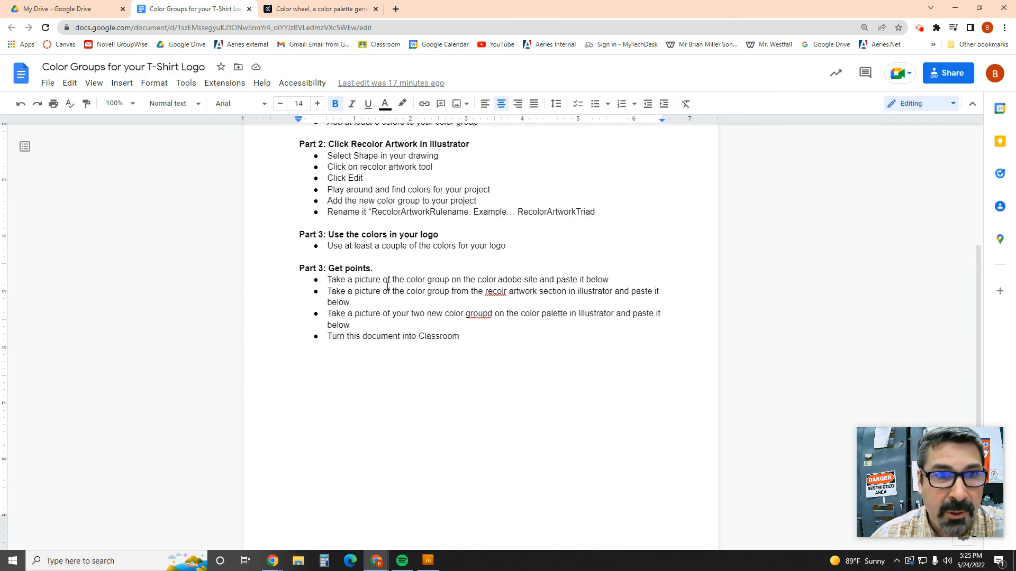
Step: Paste the clipboard content on a new line under the "Get points" bullet about the color.adobe site picture
left_click(621, 282)
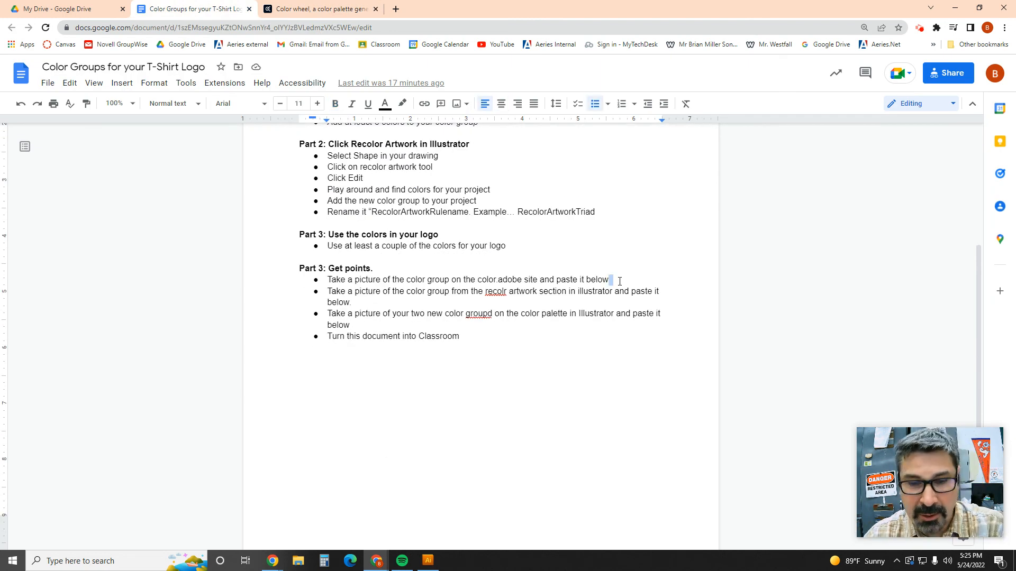
key("Return")
type("Play around and find colors for your project Add the new color group to your project Rename it \"RecolorArtworkRulename. Example… RecolorArtworkTriad")
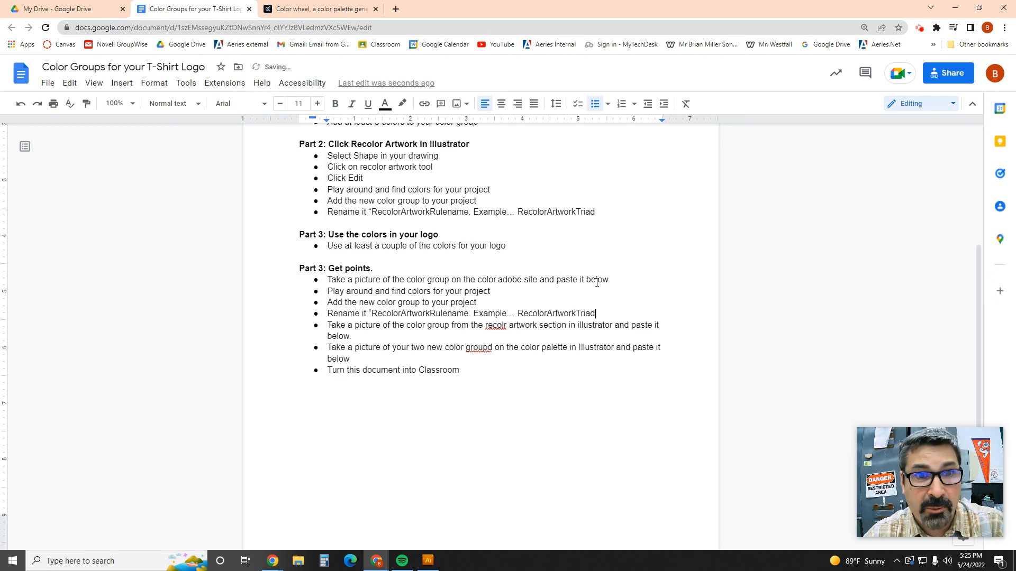
Step: Clear the text of the last pasted bullet and correct the misspelled "recolr" to "recolor" in the bullet below it
key("BackSpace")
key("BackSpace")
key("BackSpace")
key("BackSpace")
key("BackSpace")
key("BackSpace")
key("BackSpace")
key("BackSpace")
key("BackSpace")
key("BackSpace")
key("BackSpace")
key("BackSpace")
key("BackSpace")
key("BackSpace")
key("BackSpace")
key("BackSpace")
key("BackSpace")
key("BackSpace")
key("BackSpace")
key("BackSpace")
key("BackSpace")
key("BackSpace")
key("BackSpace")
key("BackSpace")
key("BackSpace")
key("BackSpace")
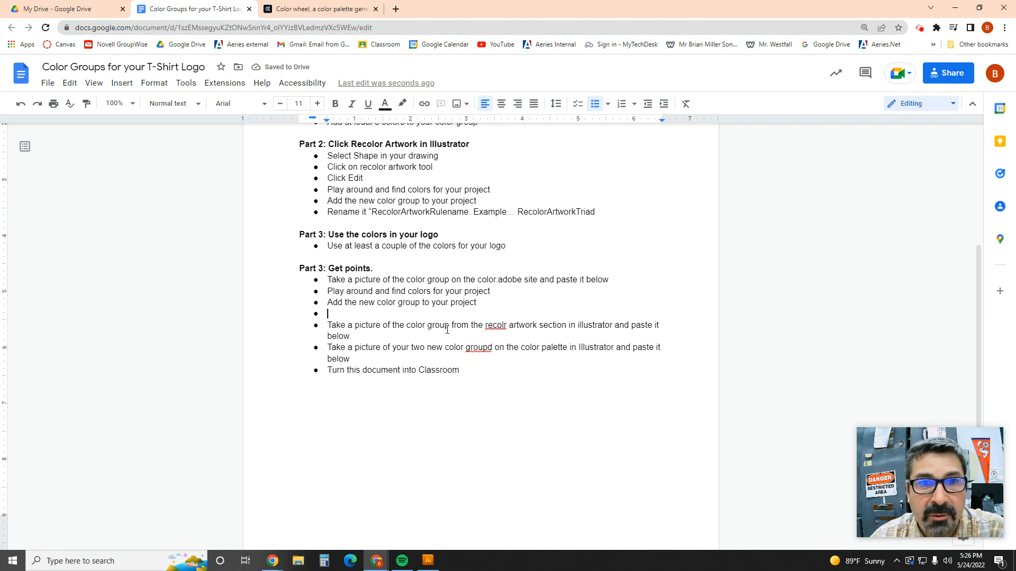
right_click(499, 327)
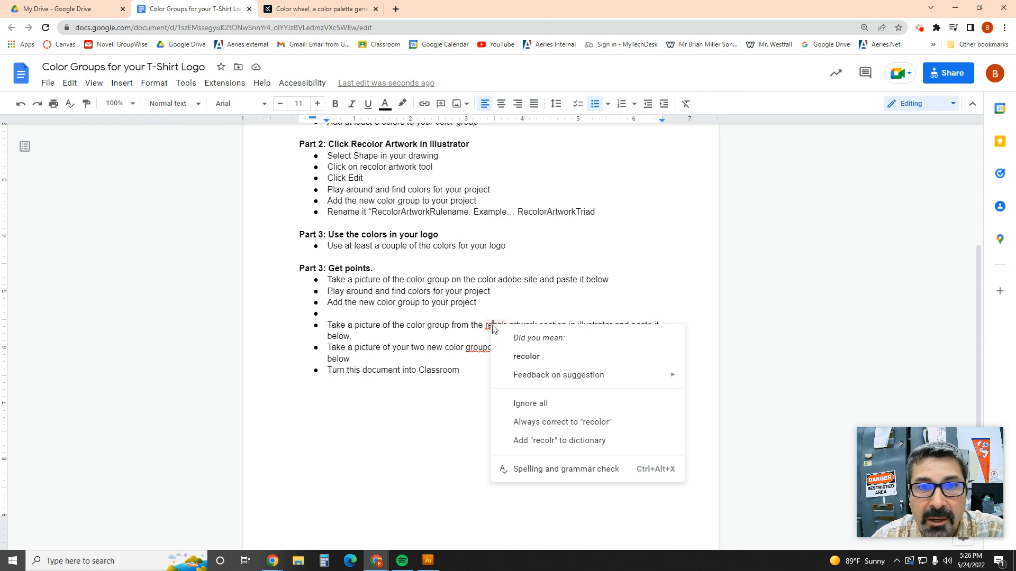
left_click(523, 351)
Step: Move the Chrome window aside, bring Illustrator into full view, and show the Recolor Artwork edit color wheel for the selected gold ellipse
left_click_drag(620, 17, 688, 168)
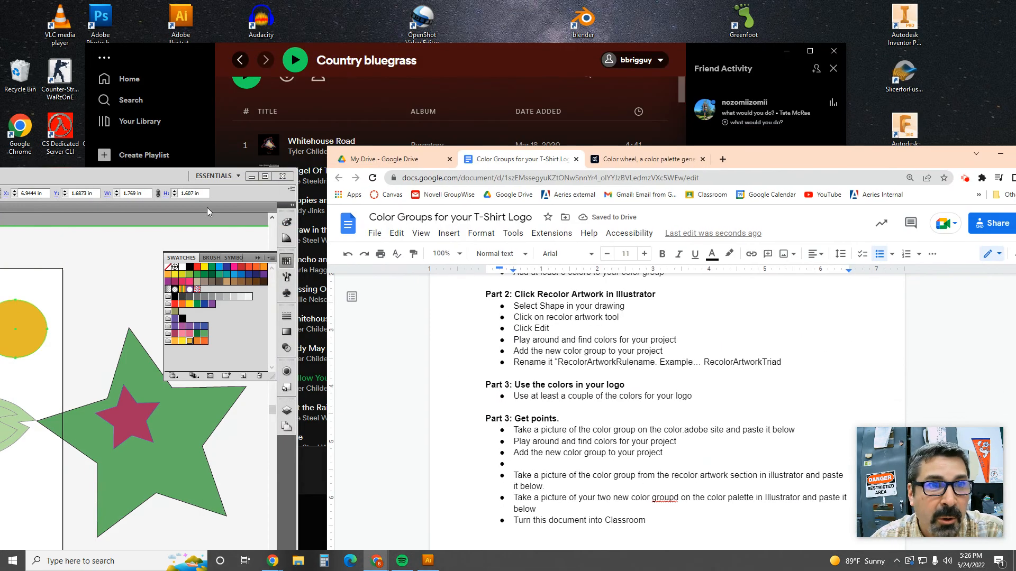
left_click_drag(154, 173, 694, 84)
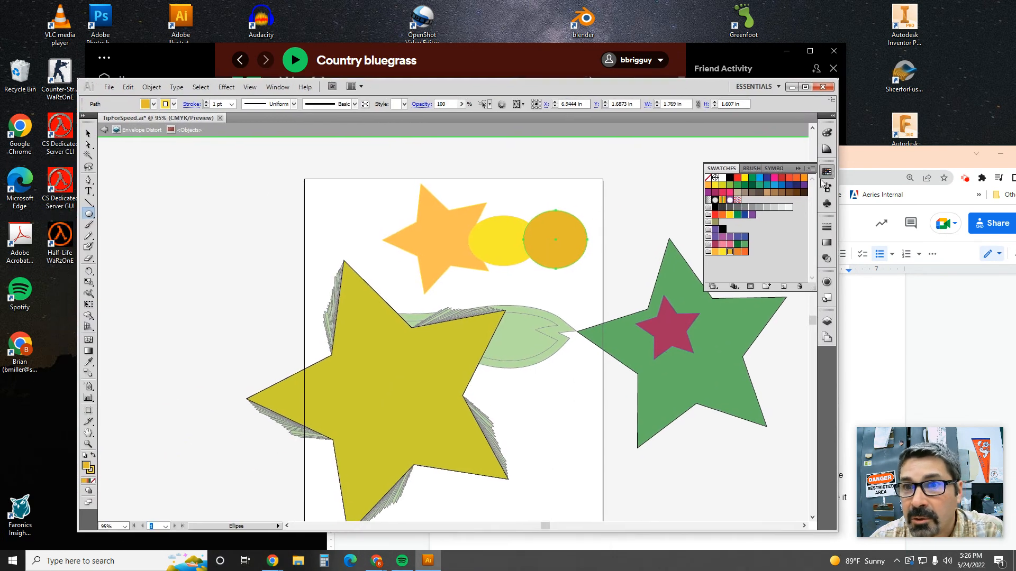
left_click(827, 149)
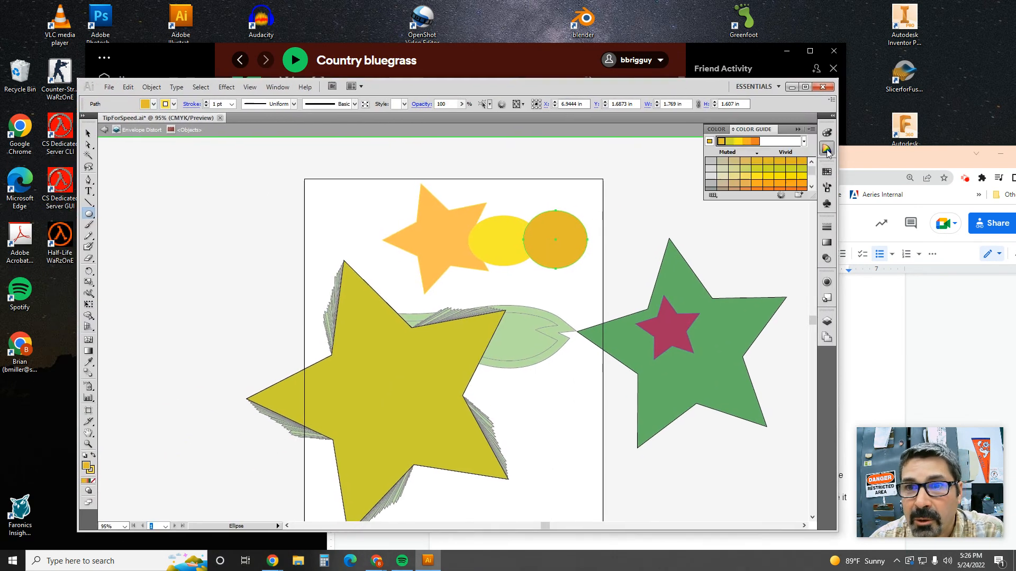
left_click(781, 195)
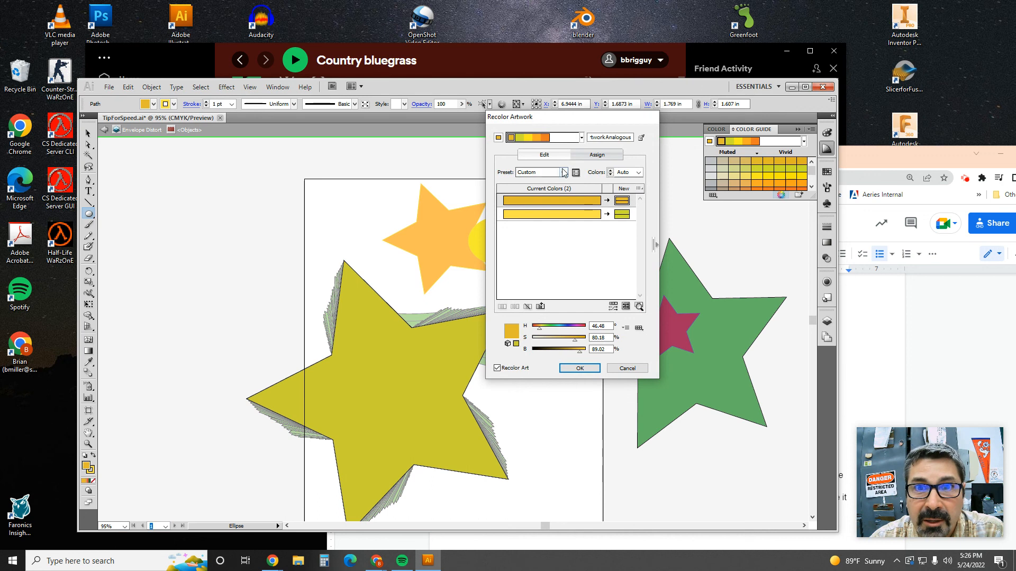
left_click(544, 155)
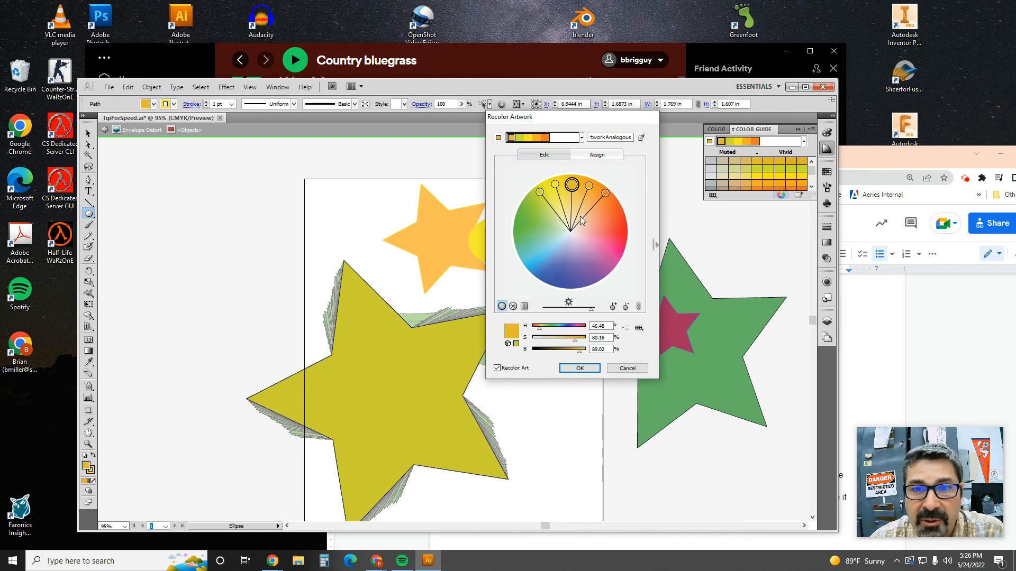